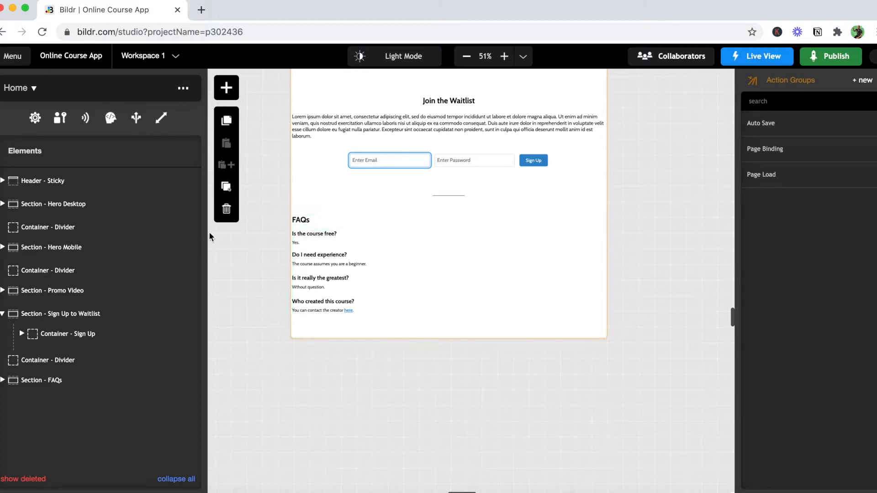
# - In the project's authentication settings, choose Password and Token as the authentication type and Public Sign Up as the sign-up method
pyautogui.click(22, 61)
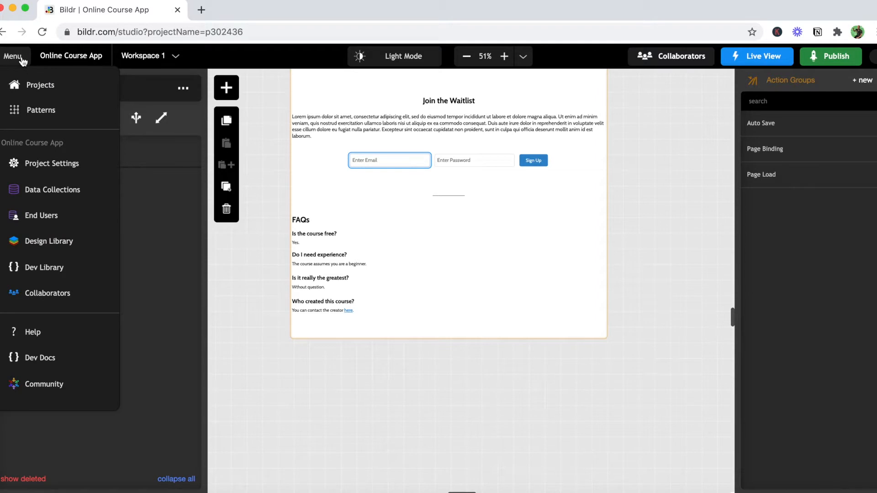
pyautogui.click(41, 170)
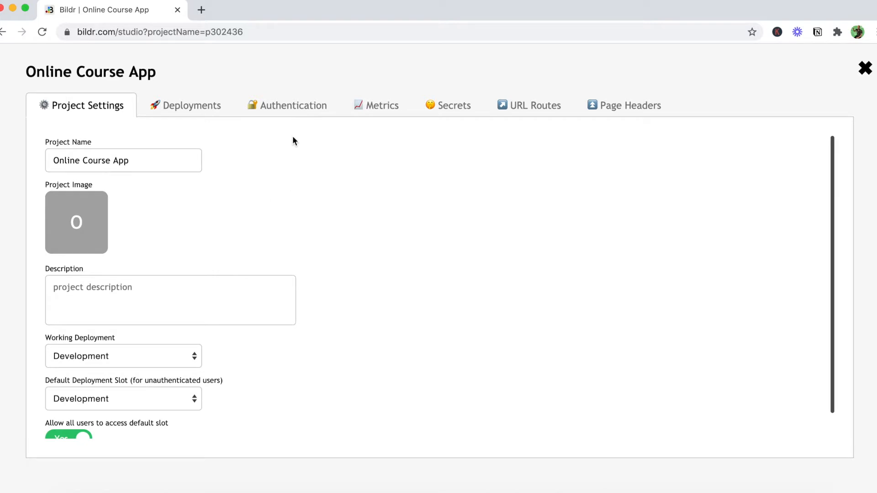
pyautogui.click(297, 113)
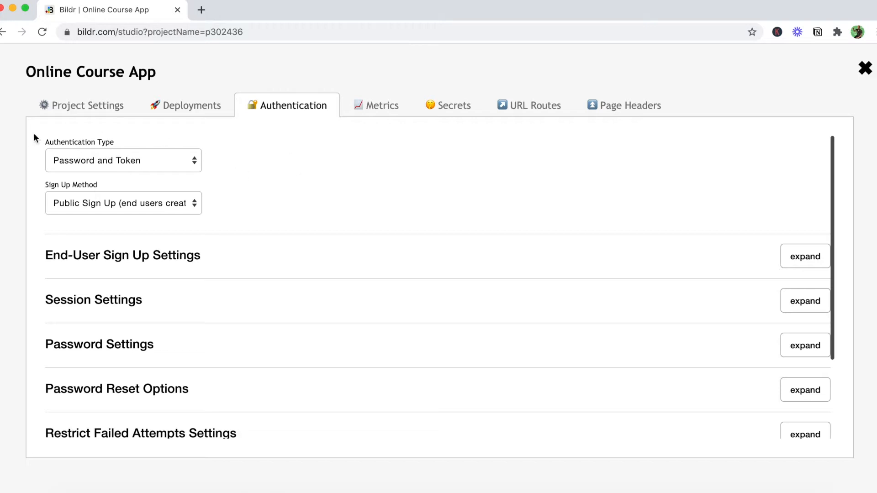
pyautogui.click(148, 165)
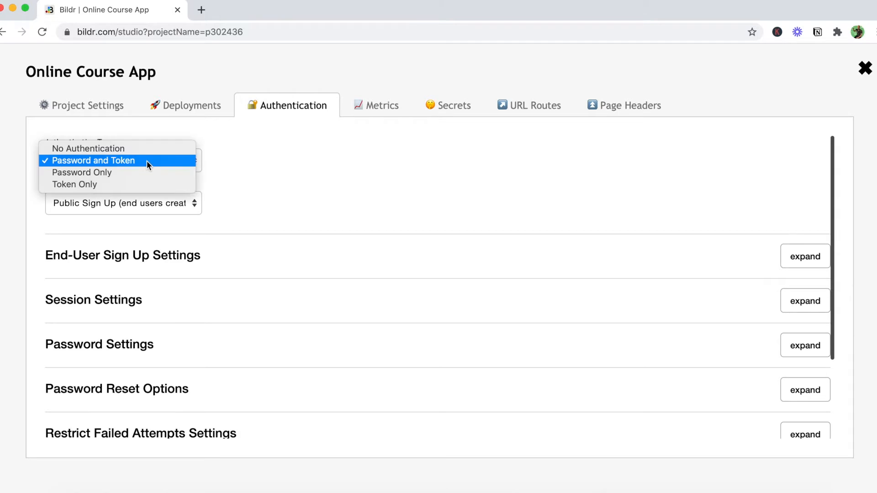
pyautogui.click(111, 162)
pyautogui.click(167, 204)
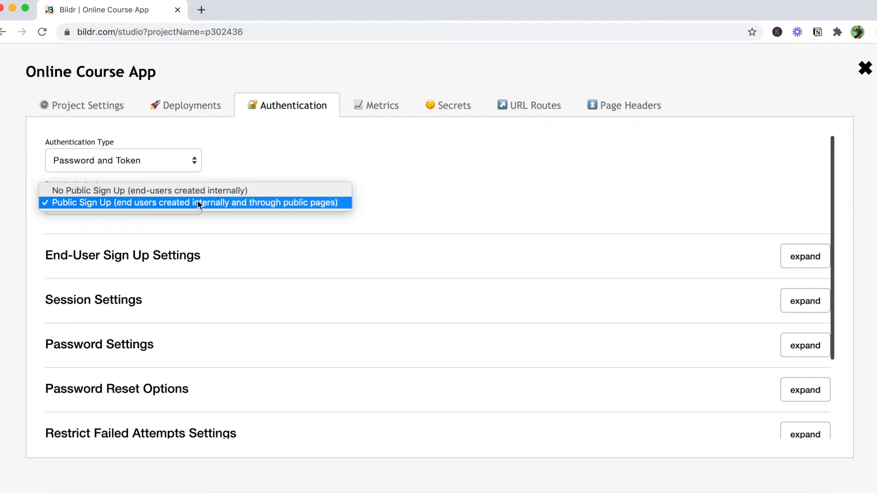
pyautogui.click(260, 204)
# - Set the Sign Up Type in the End-User Sign Up Settings to Waiting List, review its options and close the project settings
pyautogui.scroll(-1, 275, 218)
pyautogui.scroll(-1, 275, 223)
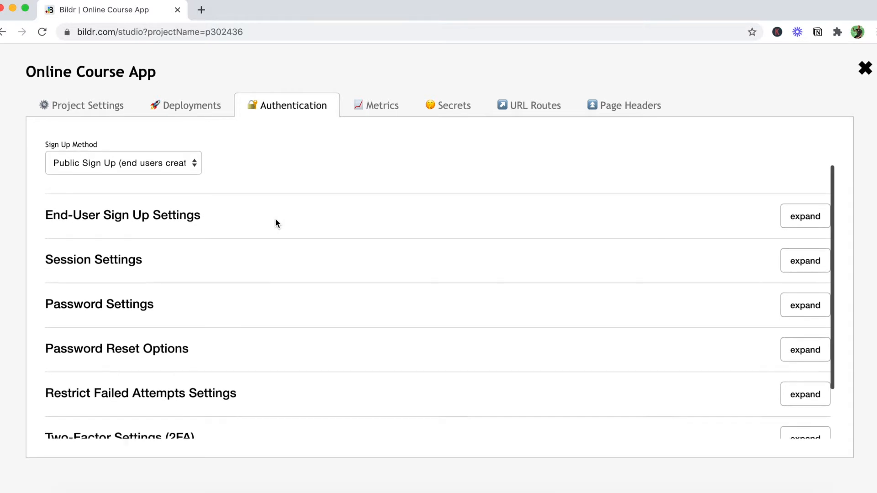
pyautogui.click(791, 222)
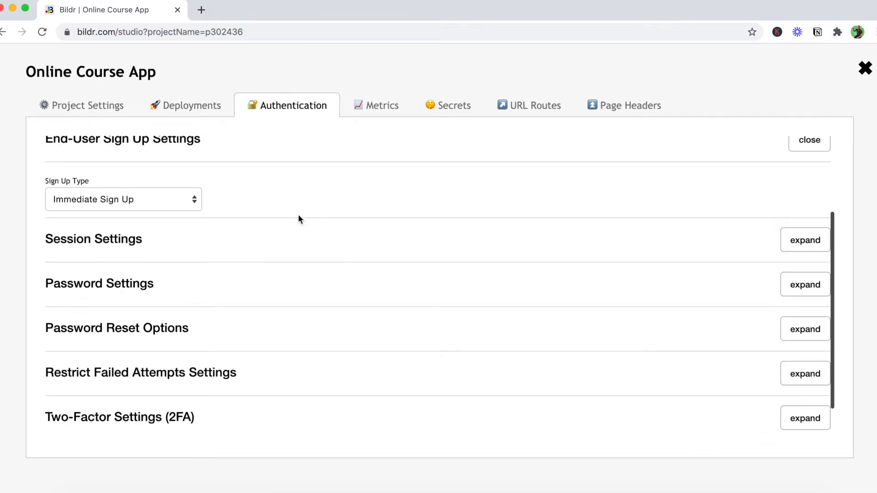
pyautogui.scroll(3, 298, 214)
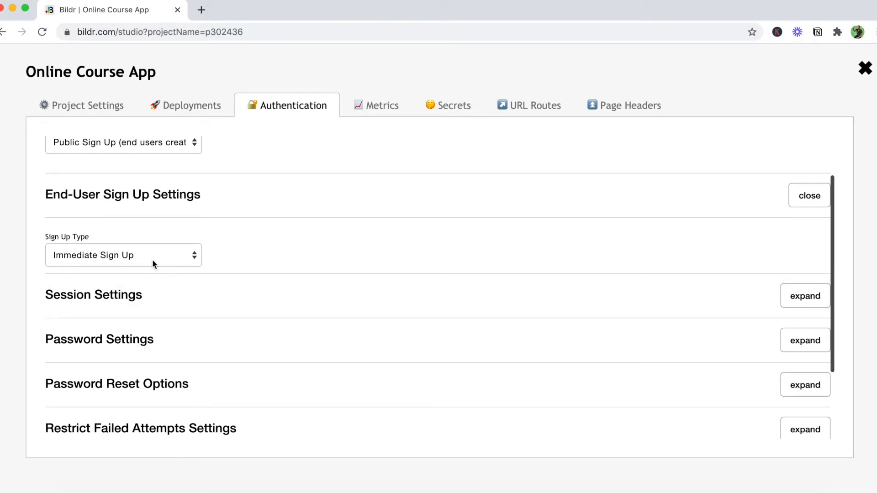
pyautogui.scroll(-3, 274, 259)
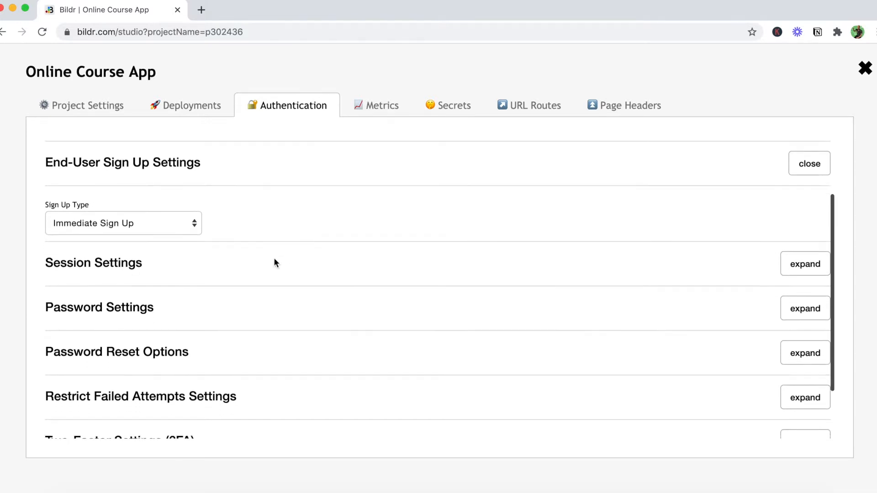
pyautogui.click(146, 187)
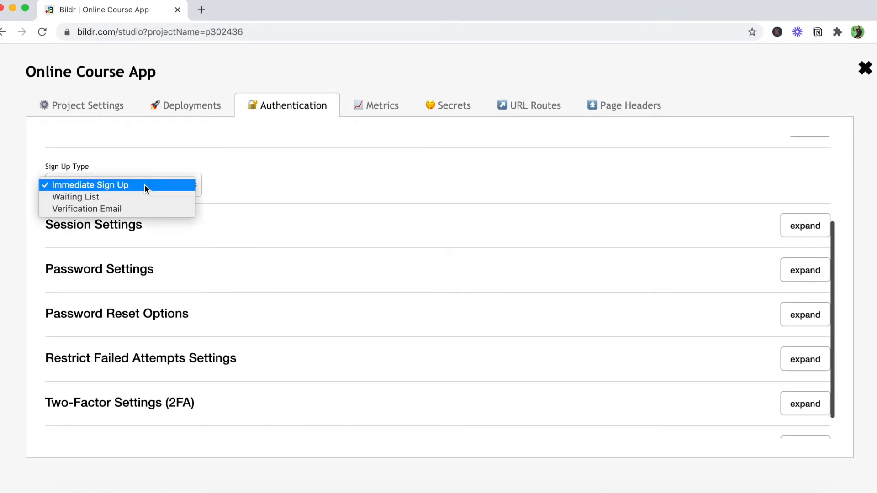
pyautogui.click(116, 198)
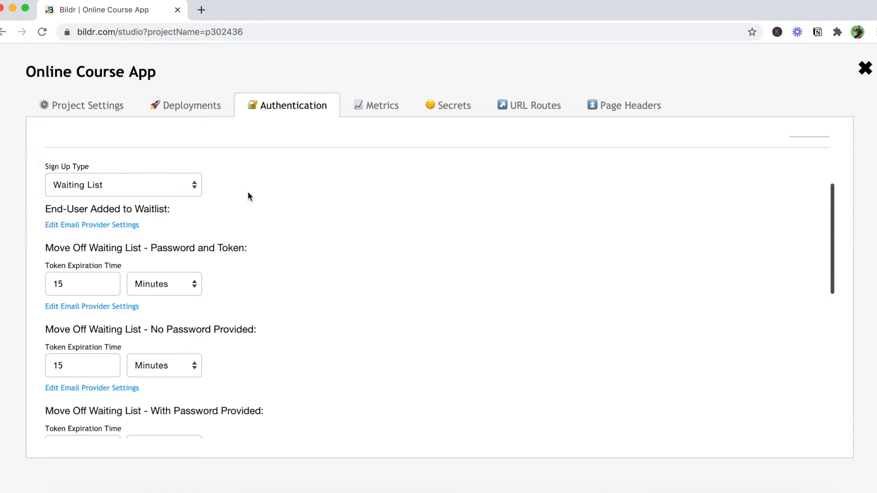
pyautogui.scroll(-1, 237, 232)
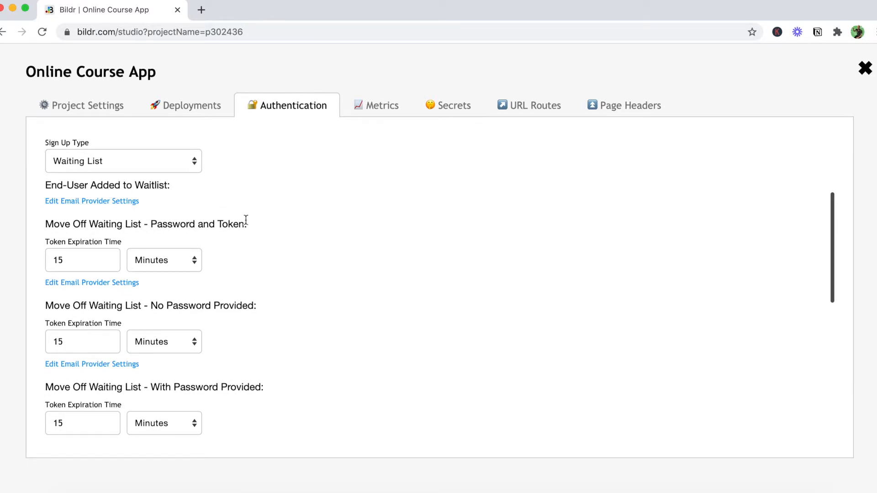
pyautogui.scroll(-1, 246, 220)
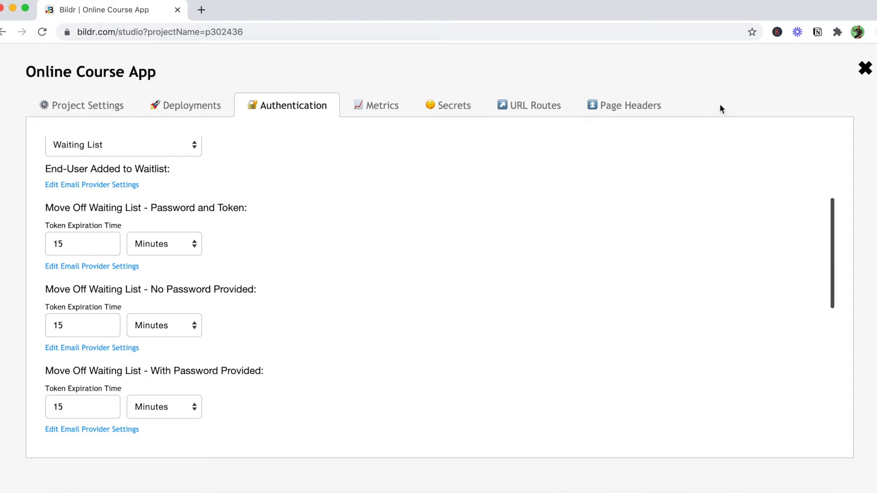
pyautogui.click(864, 75)
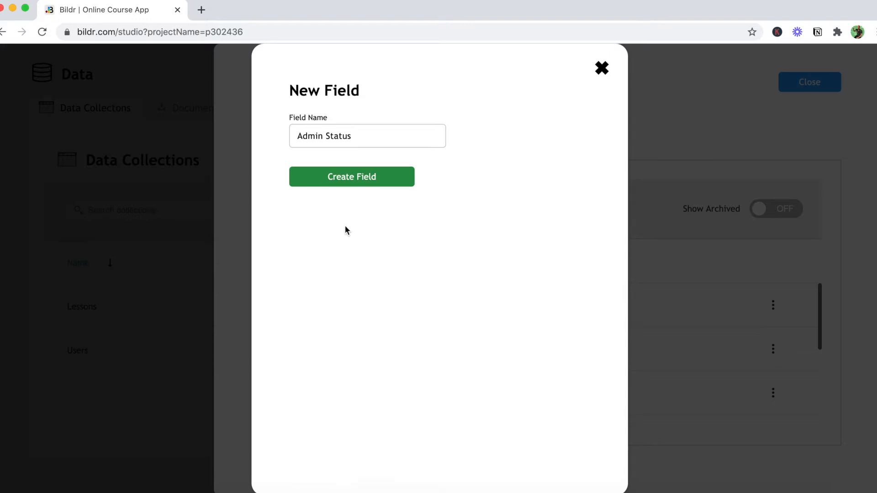
# - Create the Admin Status field in the Users data collection and return to the studio canvas
pyautogui.click(359, 182)
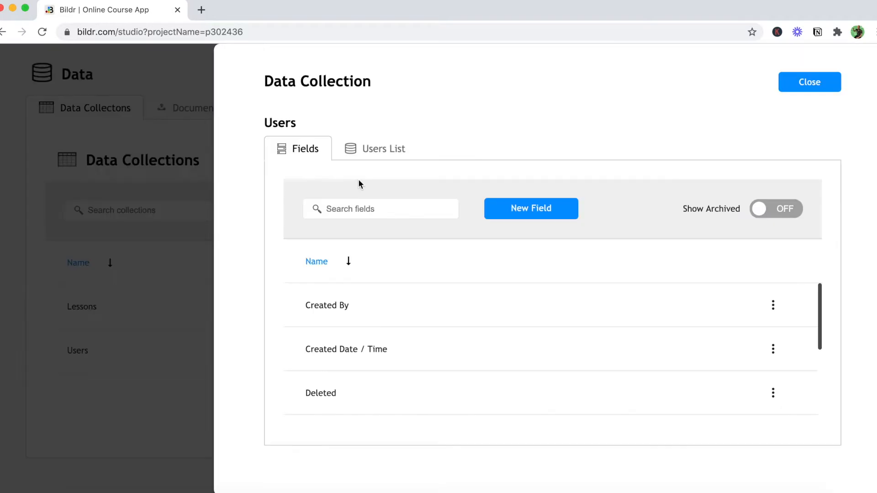
pyautogui.click(812, 83)
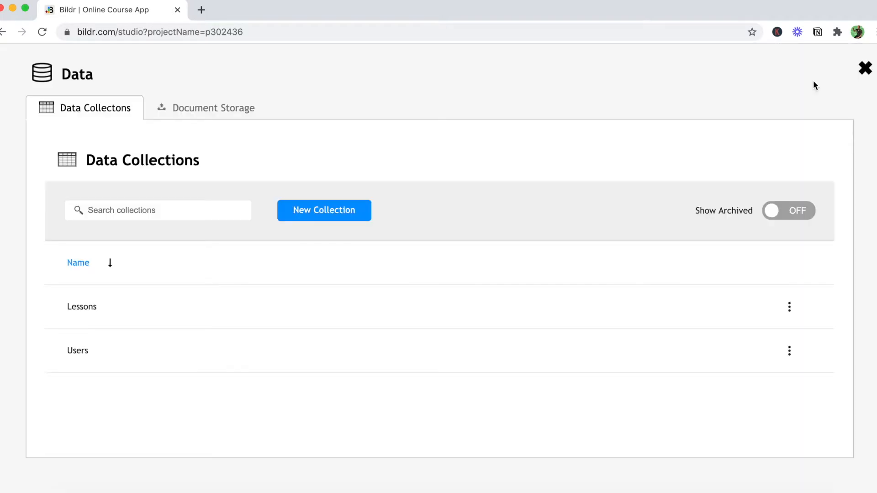
pyautogui.click(866, 70)
# - Create a new action group on the Home page named "Sign Up with Email and Password"
pyautogui.scroll(3, 679, 237)
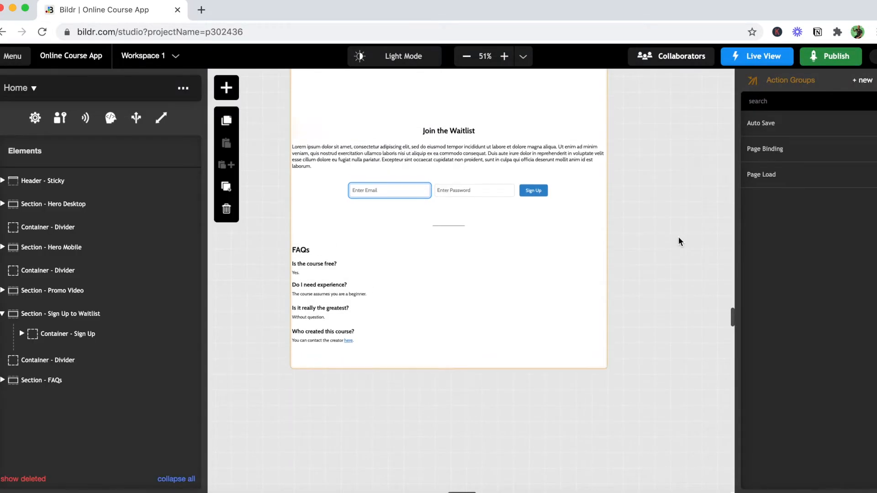
pyautogui.click(568, 340)
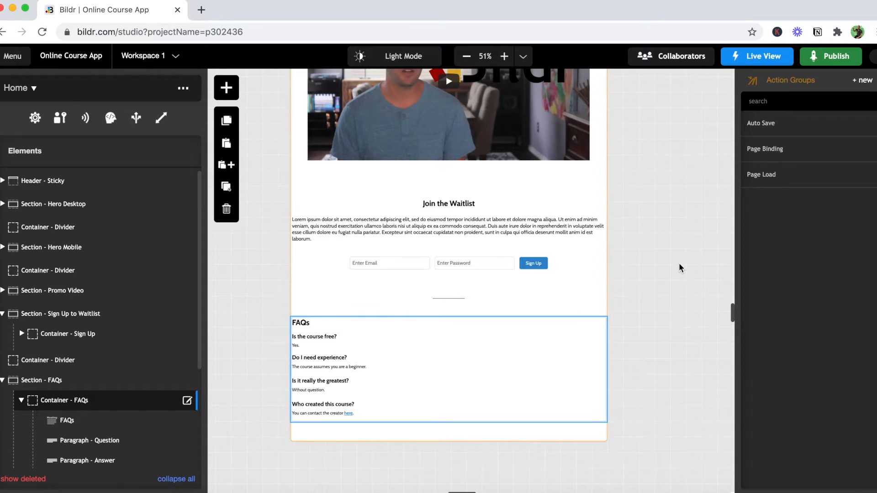
pyautogui.click(865, 81)
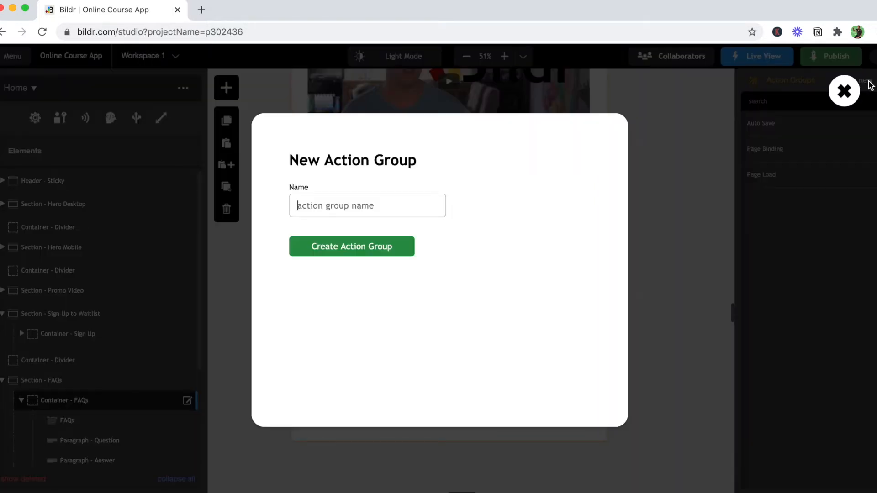
pyautogui.write('Sign Up with Email and Passwrod')
pyautogui.press('BackSpace')
pyautogui.press('BackSpace')
pyautogui.write('ord')
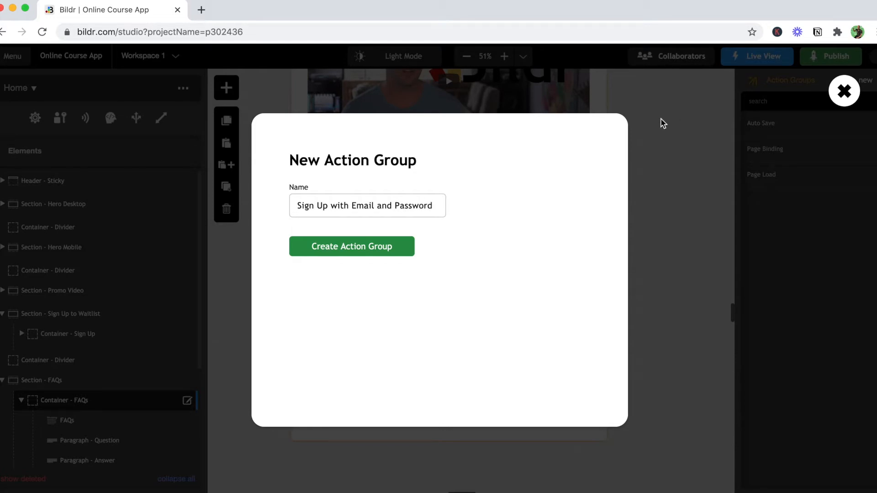
pyautogui.click(383, 251)
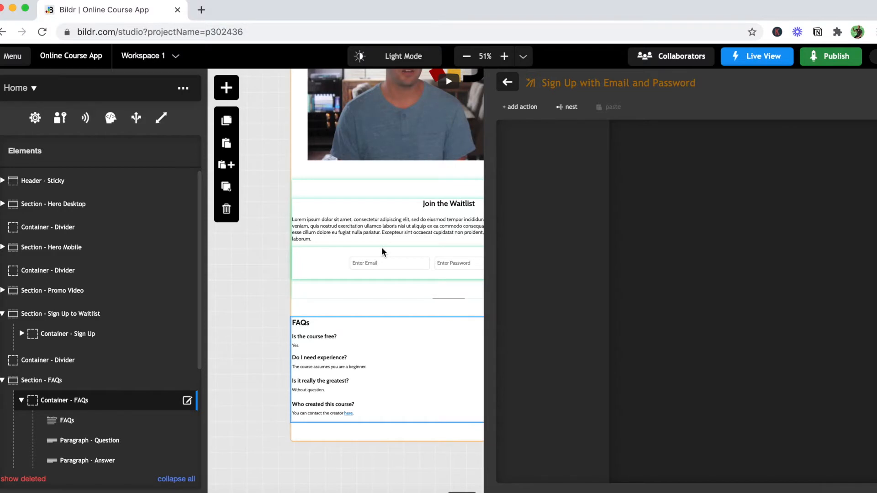
# - Search the action types for "sign" and add the non-legacy "User - sign up - with password" action to the group
pyautogui.click(519, 109)
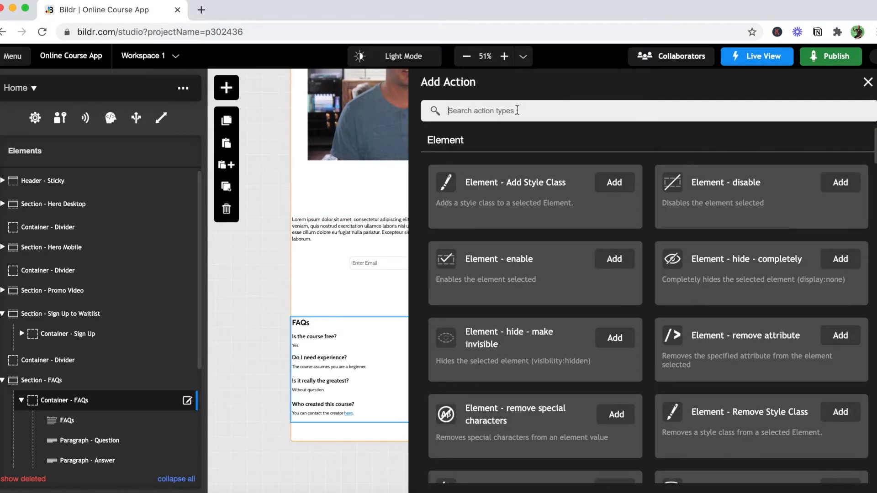
pyautogui.write('sign')
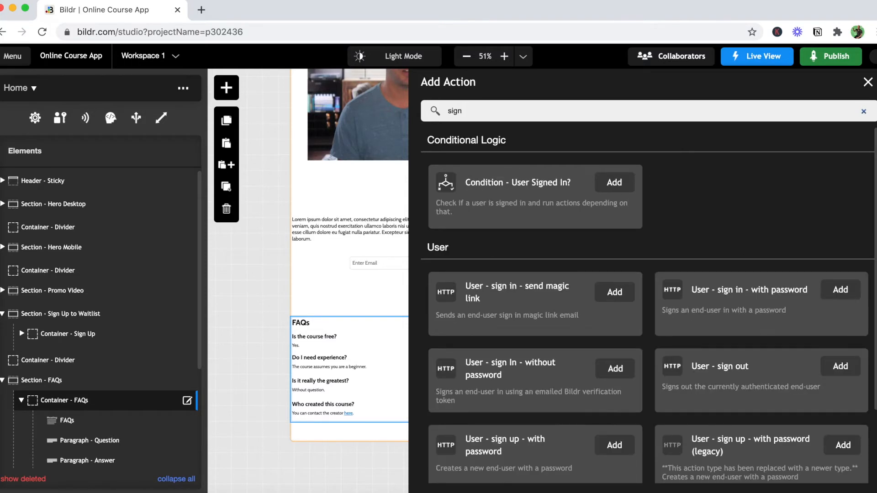
pyautogui.scroll(-3, 766, 274)
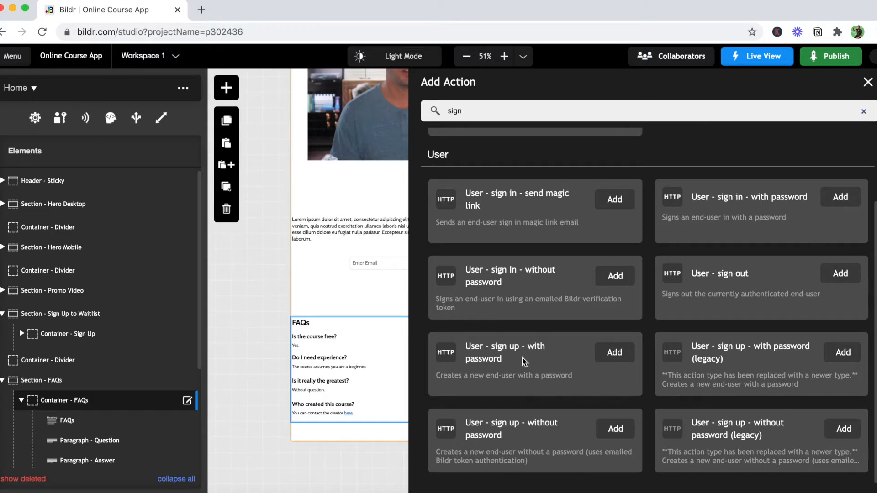
pyautogui.click(615, 352)
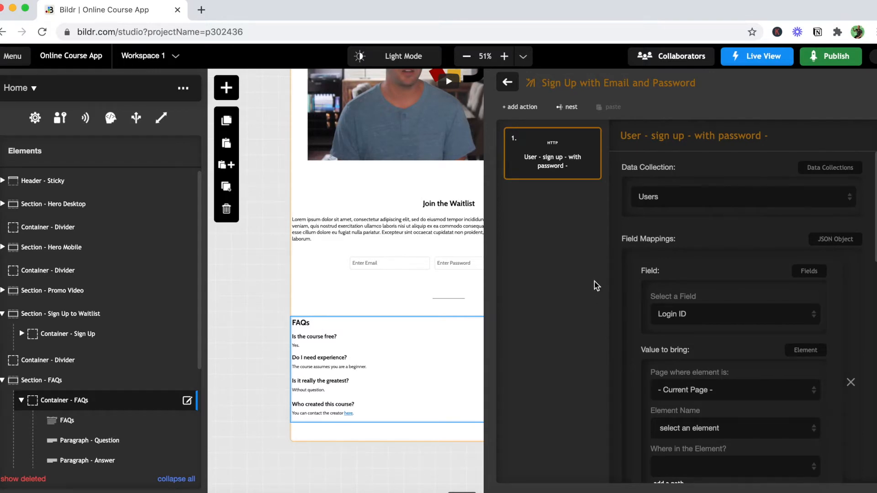
# - Map the sign-up action's Login ID field to the value of the Enter Email element on the current page
pyautogui.scroll(-3, 634, 316)
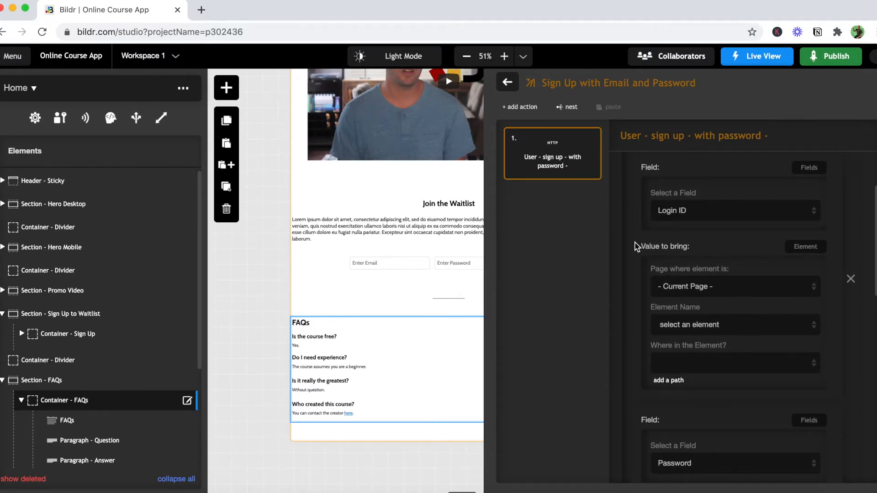
pyautogui.scroll(-3, 638, 247)
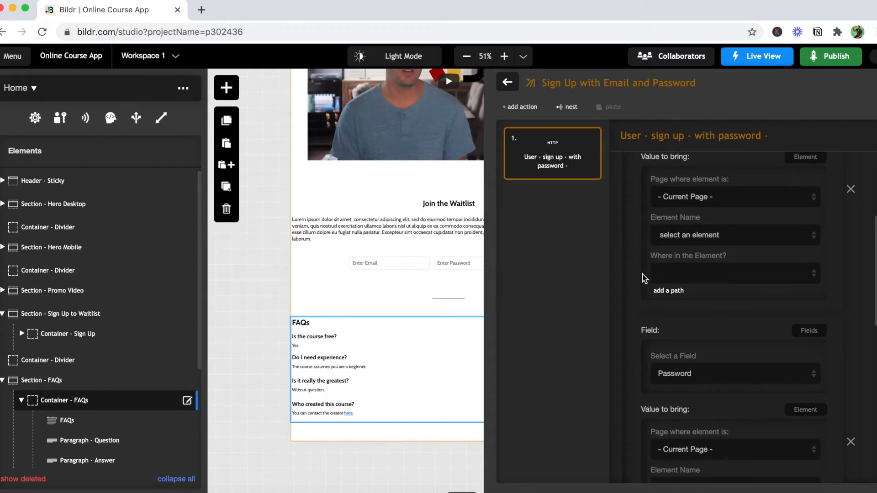
pyautogui.click(682, 238)
pyautogui.scroll(-3, 739, 303)
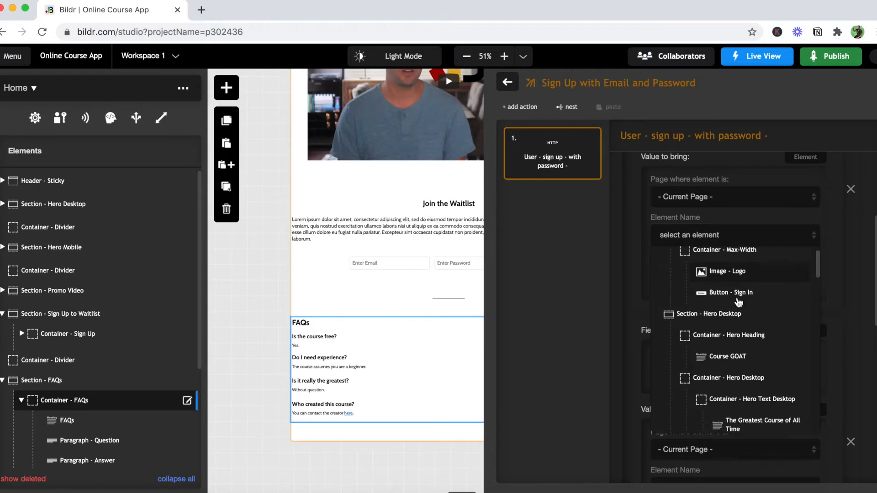
pyautogui.scroll(-5, 739, 303)
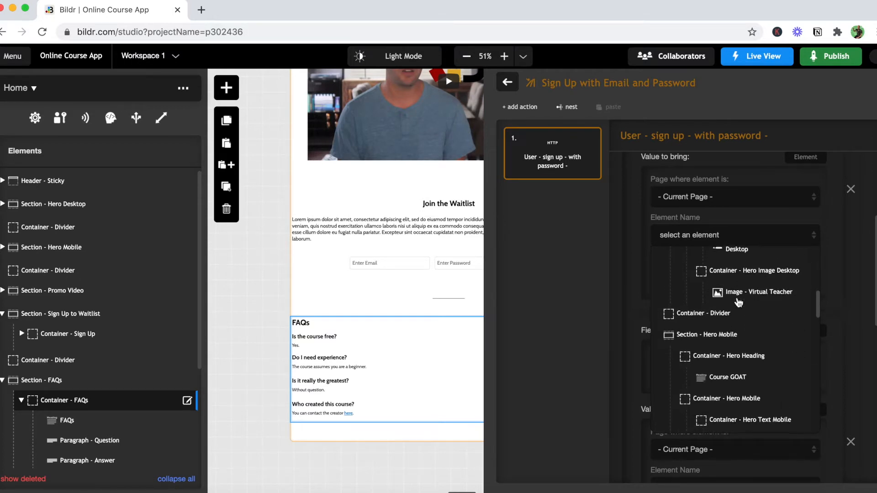
pyautogui.scroll(-6, 738, 303)
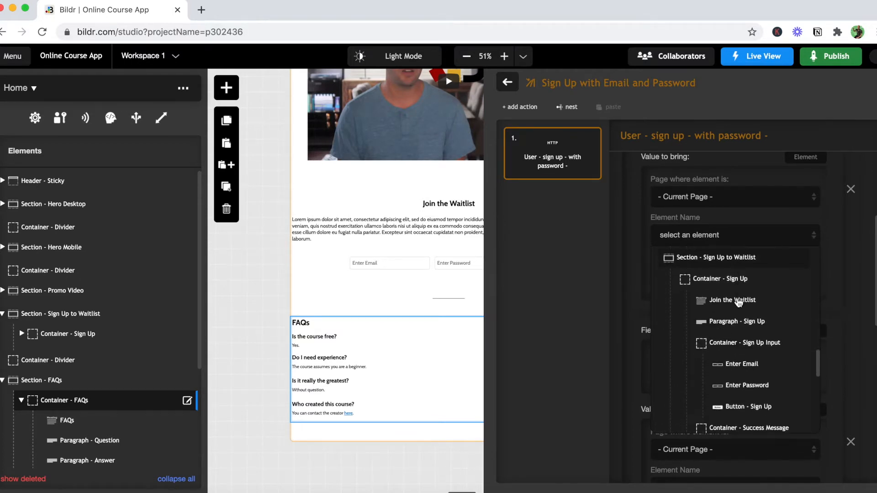
pyautogui.scroll(-1, 739, 303)
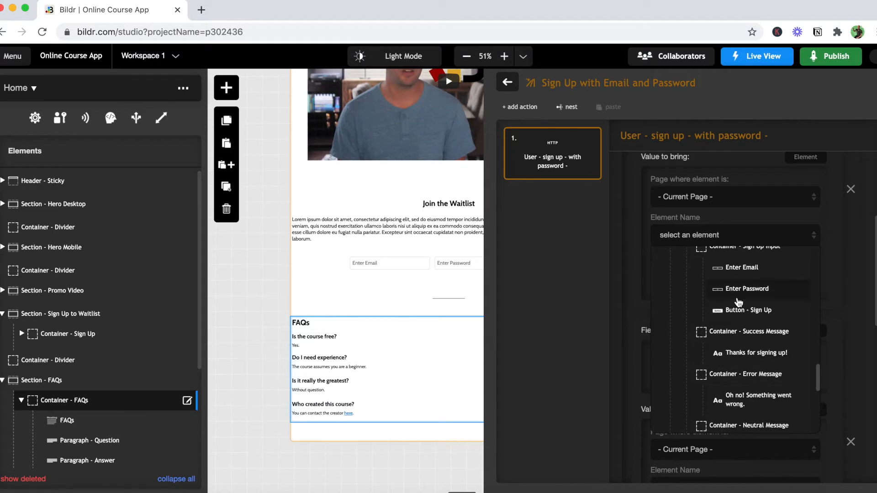
pyautogui.scroll(-1, 739, 302)
pyautogui.scroll(3, 738, 302)
pyautogui.click(727, 303)
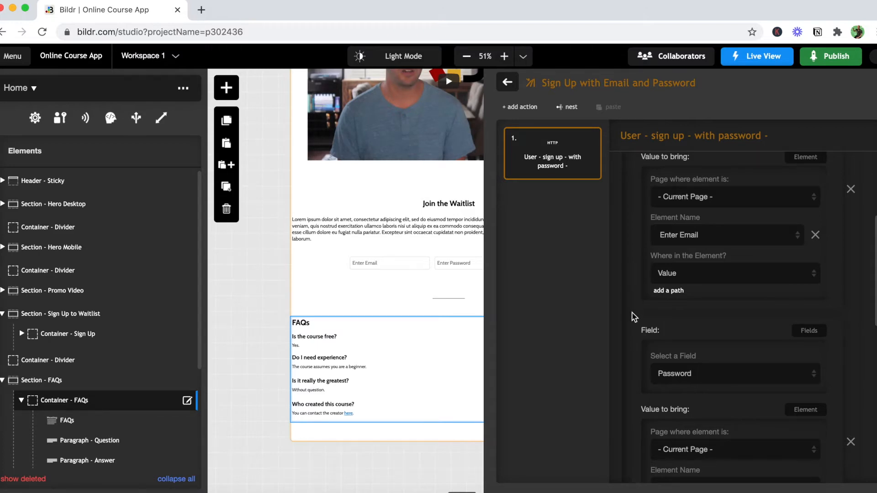
# - Map the sign-up action's Password field to the value of the Enter Password element on the current page
pyautogui.scroll(-3, 634, 317)
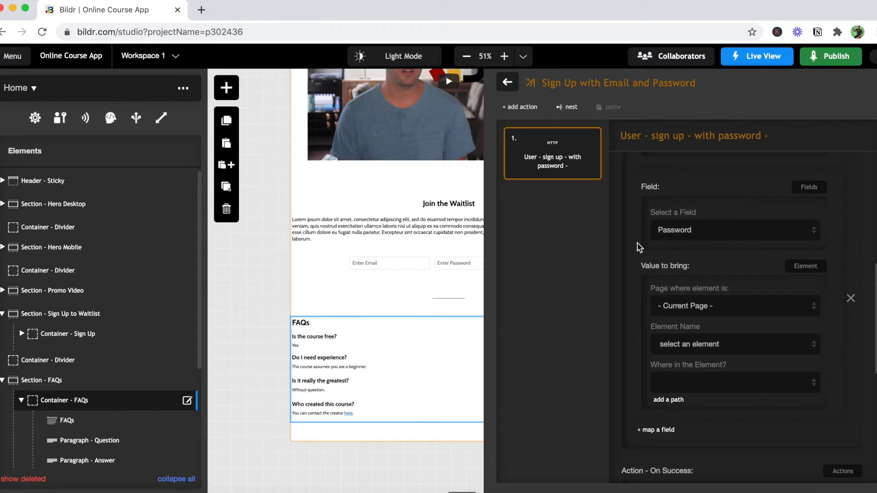
pyautogui.scroll(-1, 625, 330)
pyautogui.scroll(-1, 626, 330)
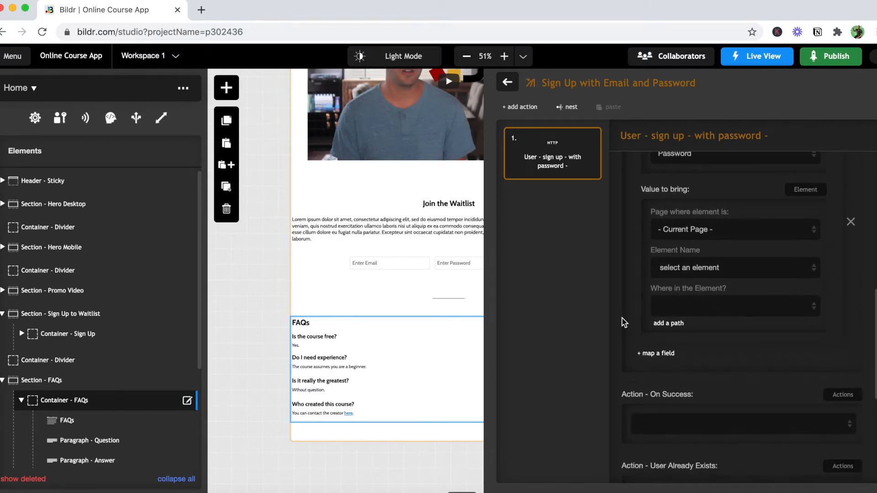
pyautogui.click(689, 274)
pyautogui.scroll(-6, 706, 310)
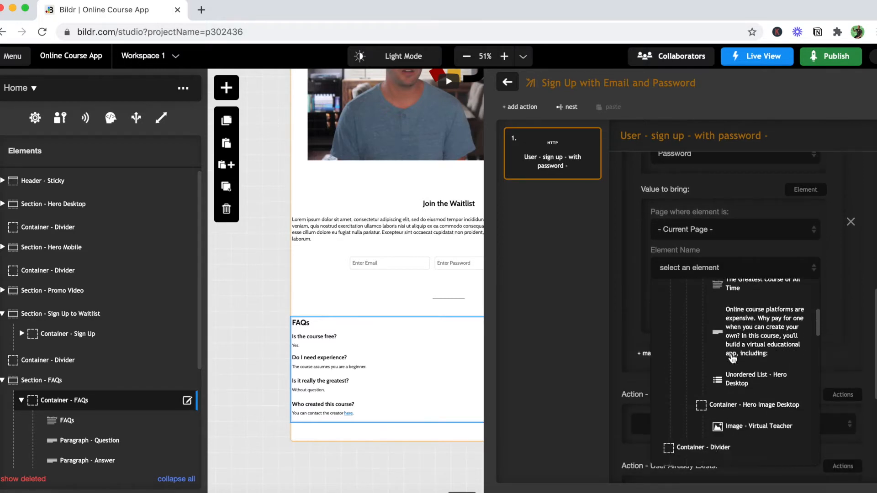
pyautogui.scroll(-5, 733, 359)
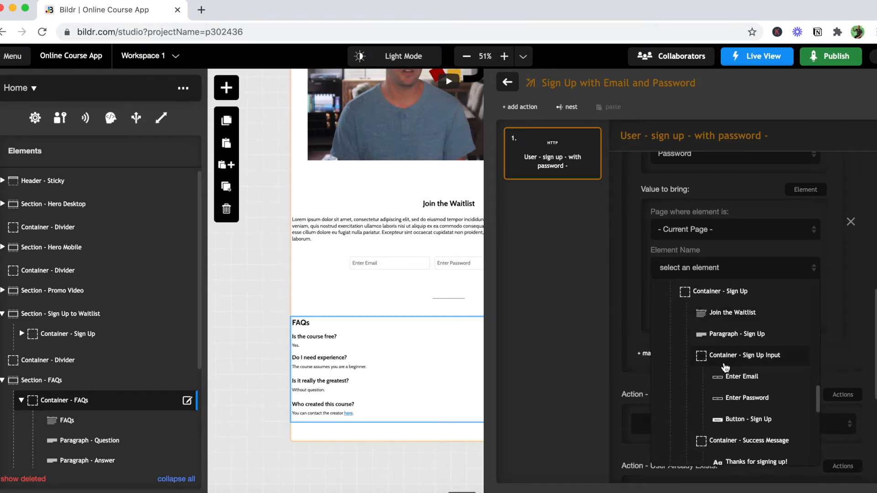
pyautogui.scroll(-1, 687, 382)
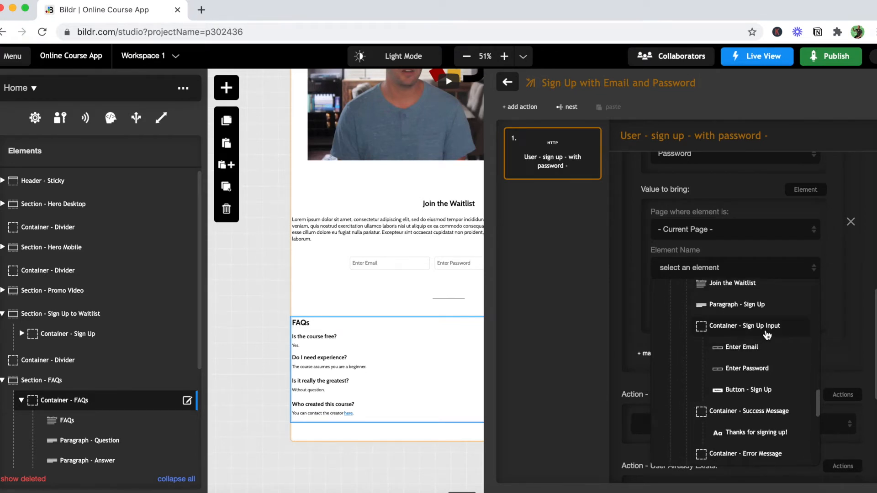
pyautogui.click(747, 368)
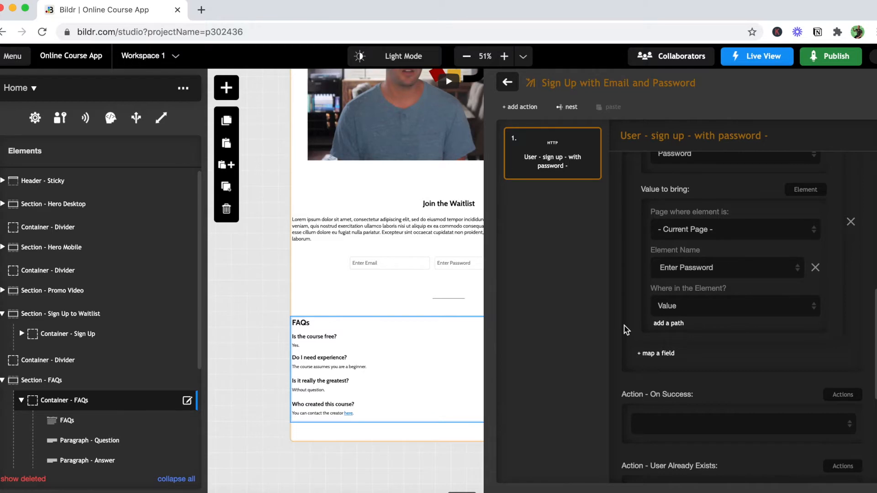
# - Add another field mapping to the sign-up action and choose User Status as its field
pyautogui.scroll(-1, 625, 330)
pyautogui.scroll(2, 625, 330)
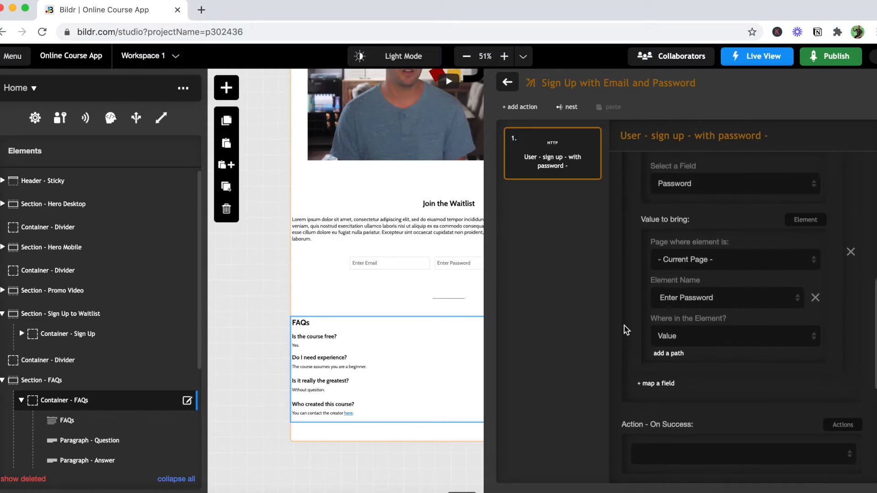
pyautogui.scroll(2, 626, 330)
pyautogui.scroll(-3, 626, 330)
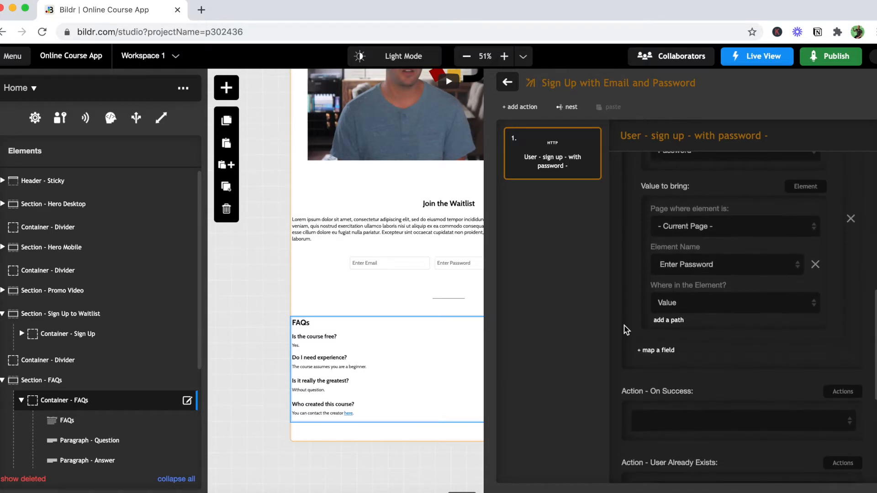
pyautogui.scroll(-3, 626, 330)
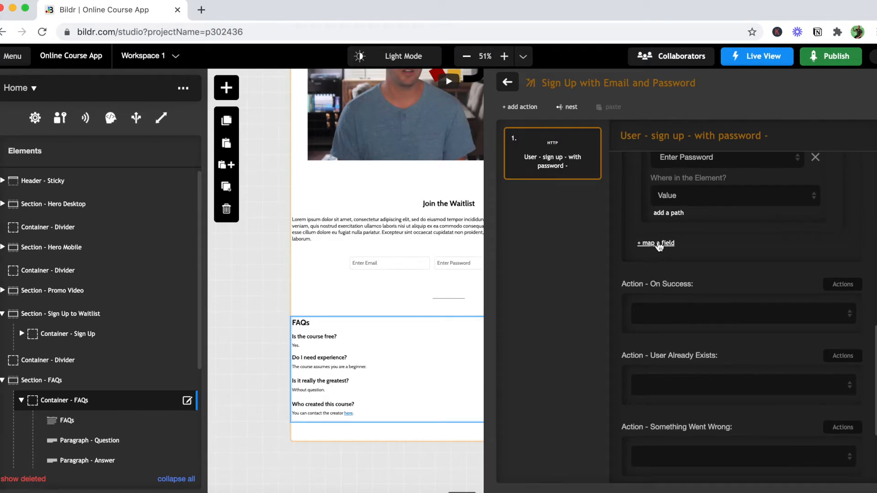
pyautogui.click(659, 244)
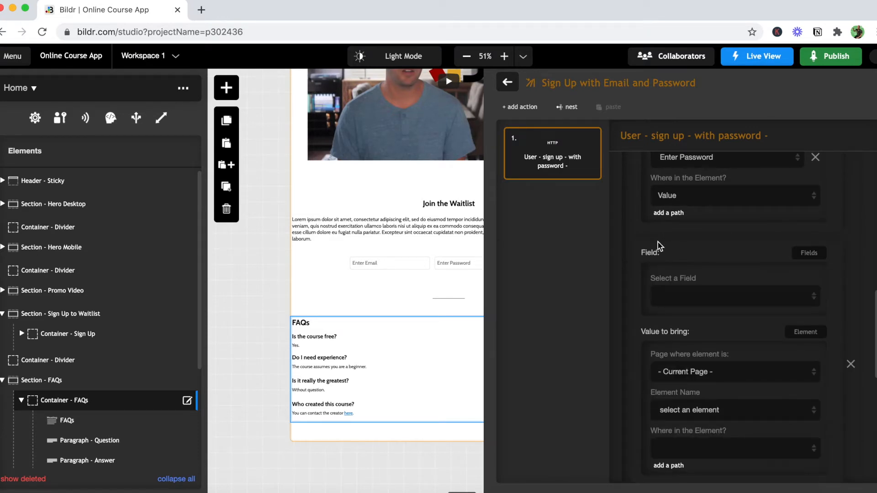
pyautogui.scroll(-1, 627, 272)
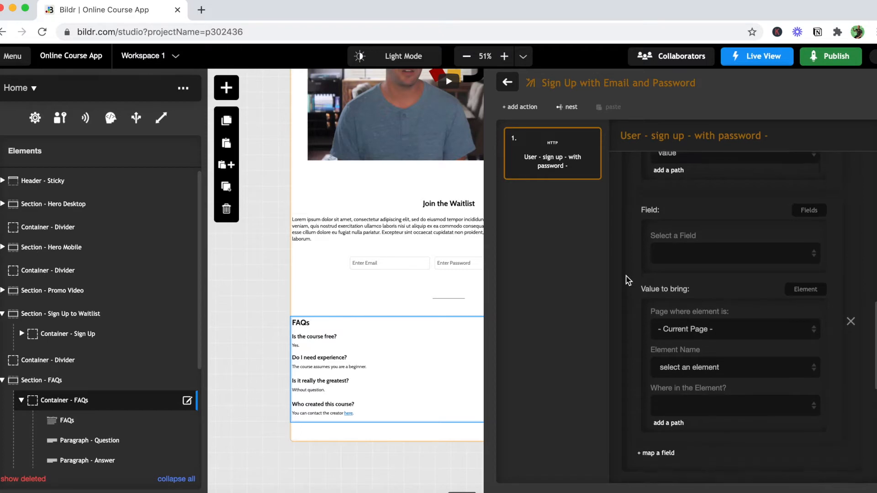
pyautogui.click(689, 252)
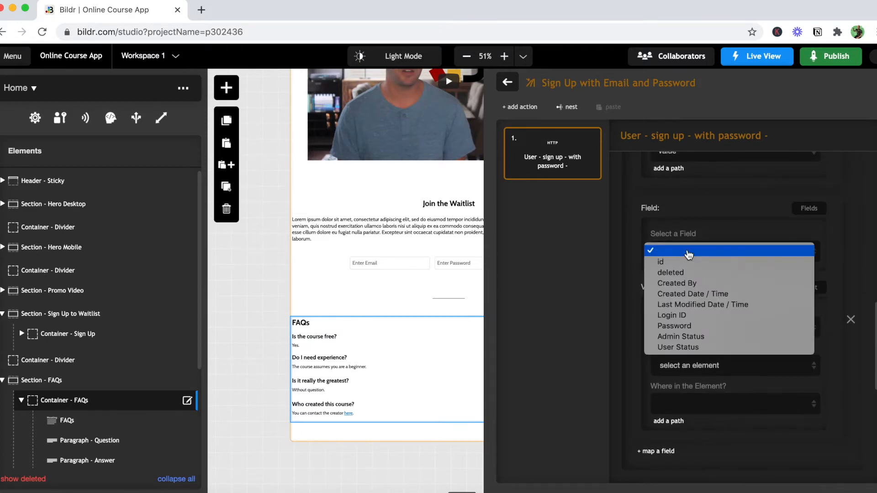
pyautogui.click(708, 349)
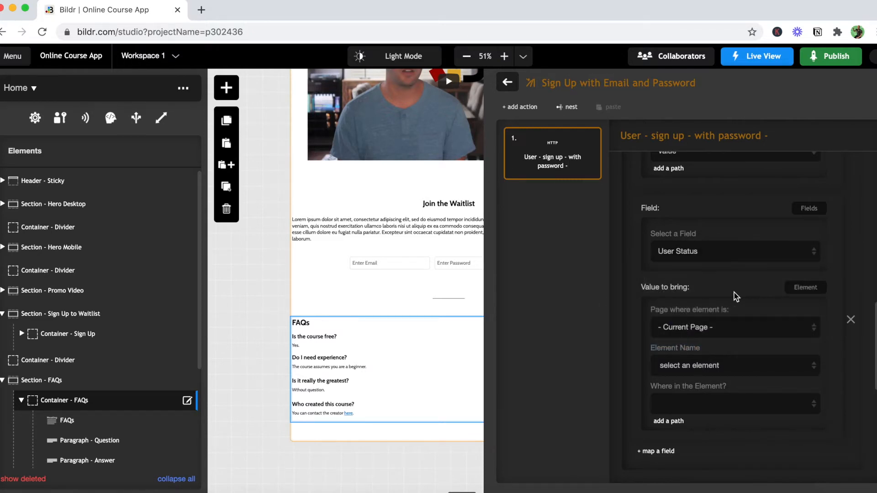
# - Change the User Status mapping's value to static text and enter "Waiting List"
pyautogui.click(805, 293)
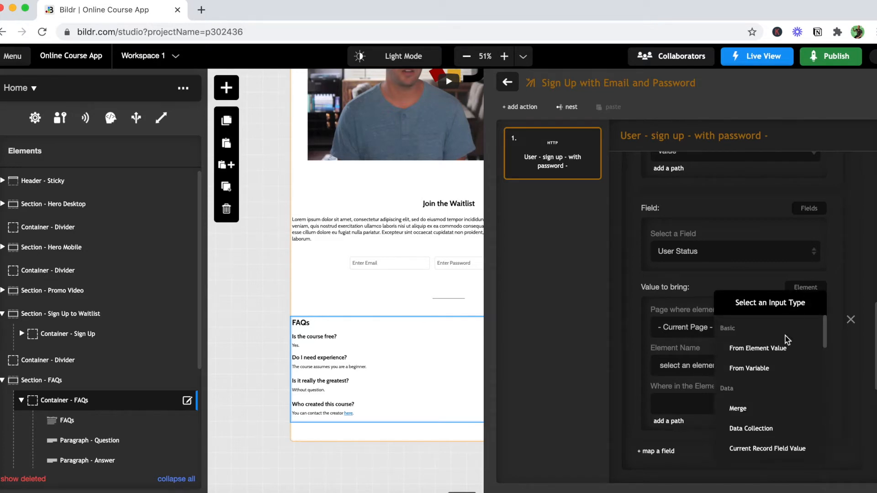
pyautogui.scroll(-5, 780, 395)
pyautogui.scroll(-1, 780, 396)
pyautogui.click(760, 415)
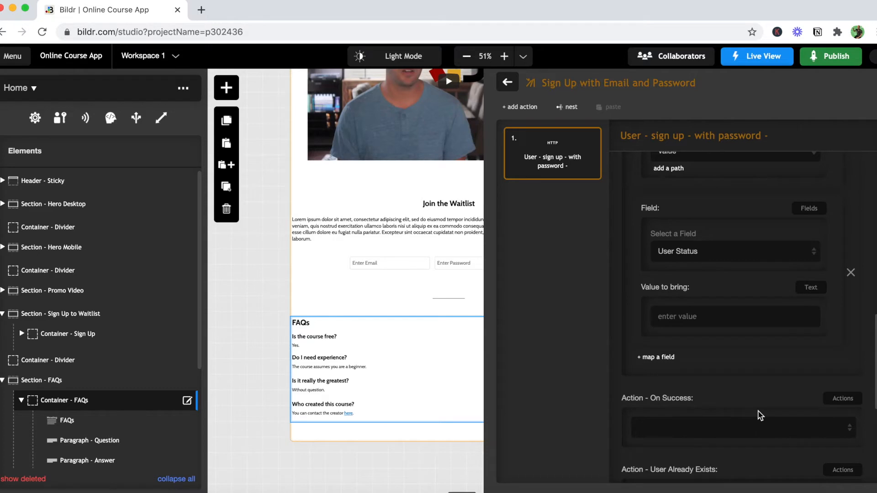
pyautogui.click(682, 316)
pyautogui.write('Waiting List')
# - Add one more field mapping to the sign-up action and choose Admin Status as its field
pyautogui.click(661, 357)
pyautogui.scroll(-4, 663, 361)
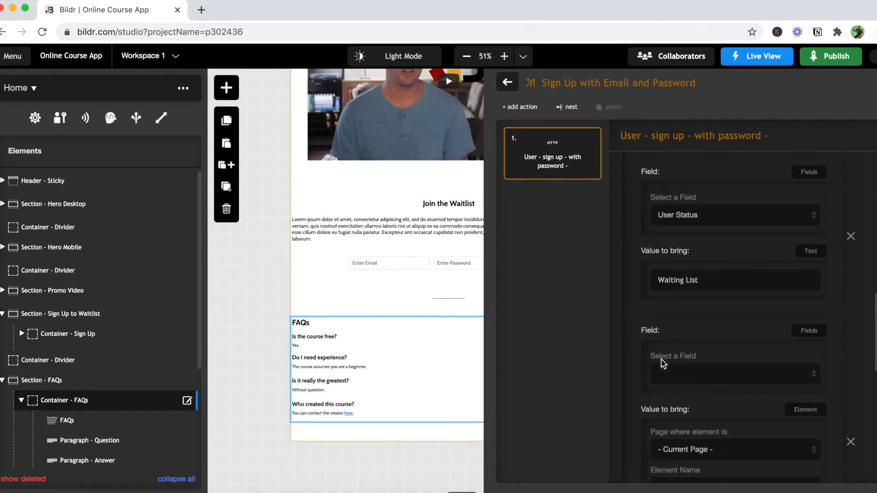
pyautogui.click(690, 224)
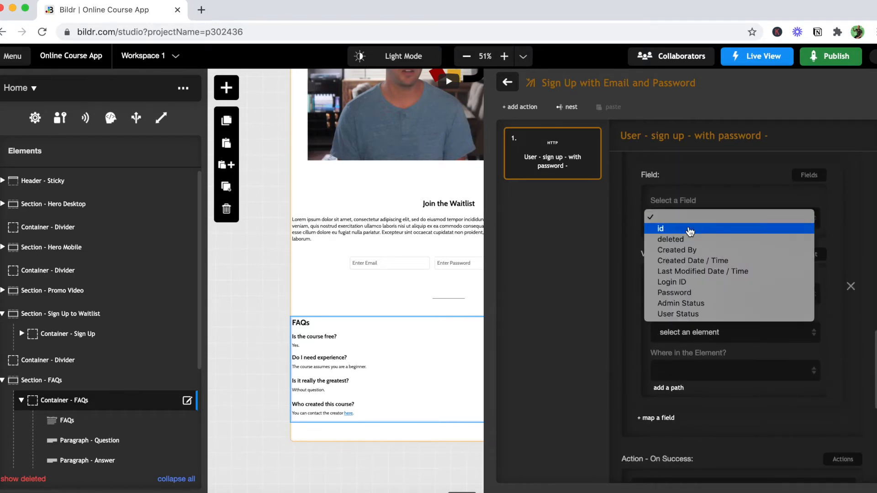
pyautogui.click(697, 306)
pyautogui.click(805, 256)
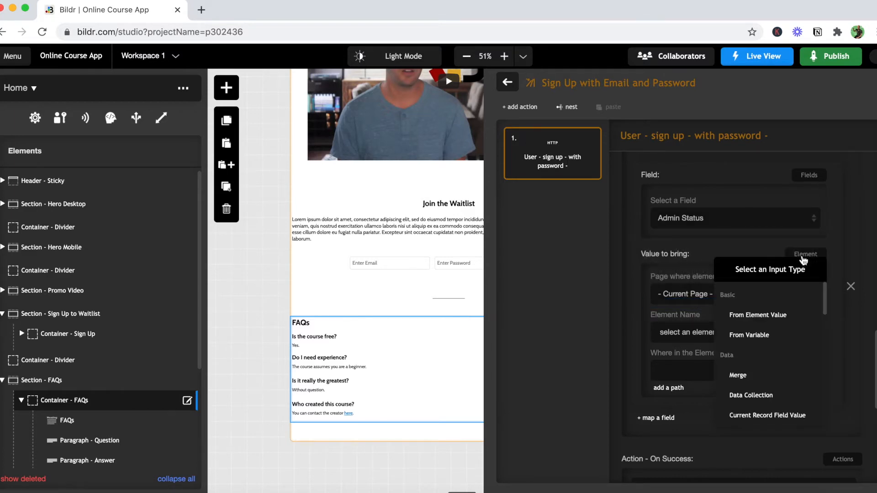
pyautogui.click(787, 371)
pyautogui.scroll(-2, 786, 371)
pyautogui.scroll(4, 787, 371)
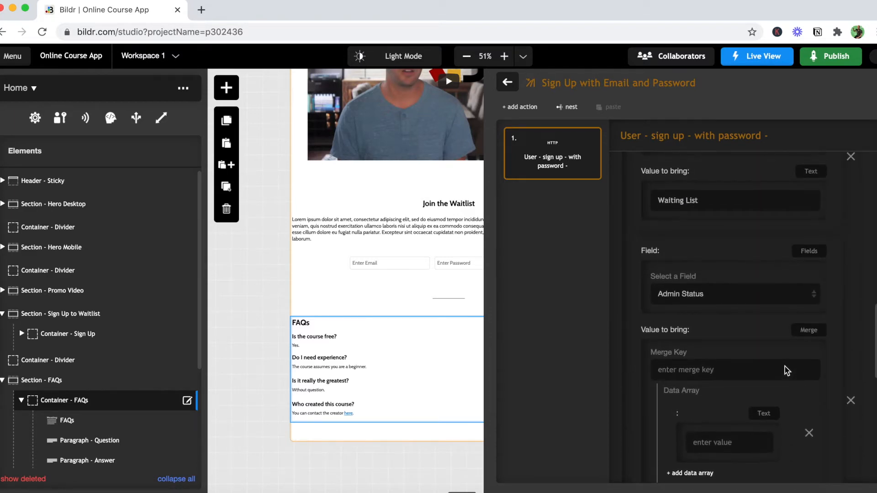
# - Change the Admin Status mapping's value to static text and enter 0
pyautogui.click(809, 330)
pyautogui.scroll(-5, 795, 399)
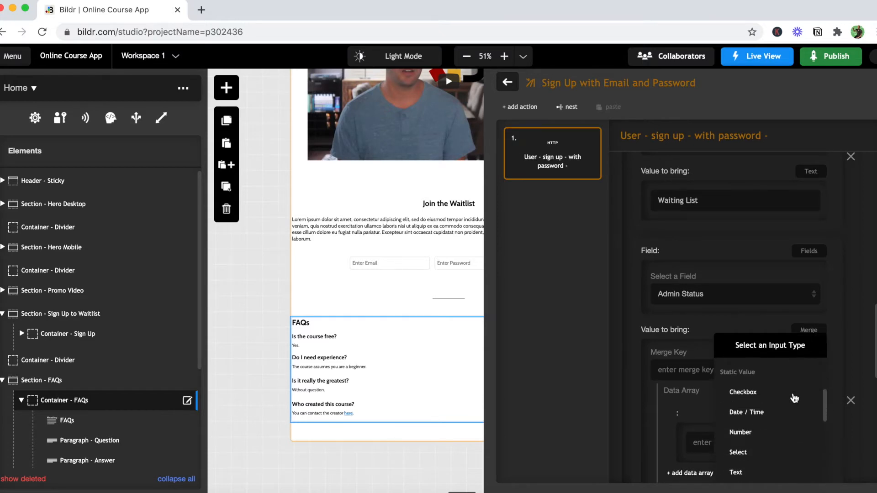
pyautogui.click(744, 444)
pyautogui.click(682, 361)
pyautogui.write('0')
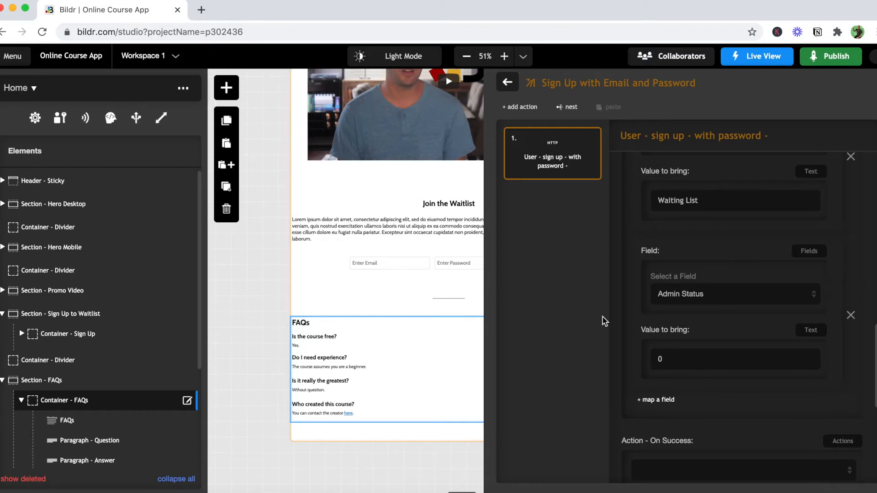
# - Leave the sign-up action group and create a new action group named "Show Success"
pyautogui.scroll(-2, 642, 341)
pyautogui.scroll(-3, 640, 342)
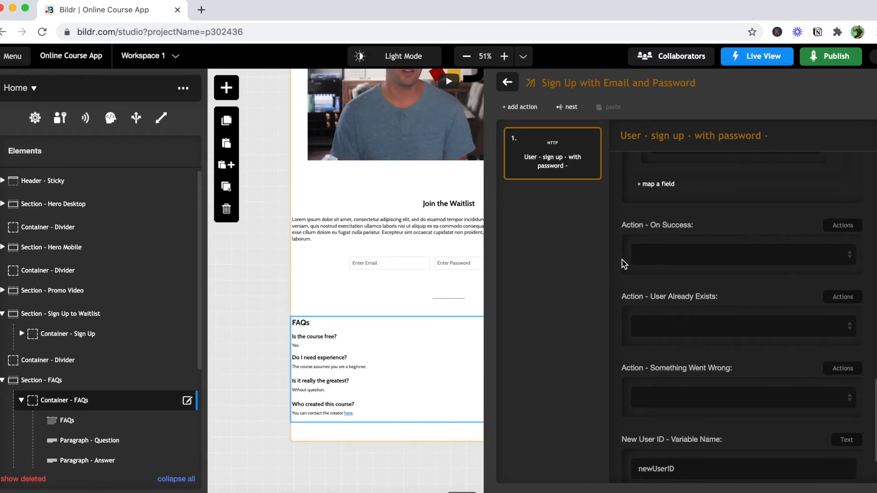
pyautogui.click(507, 82)
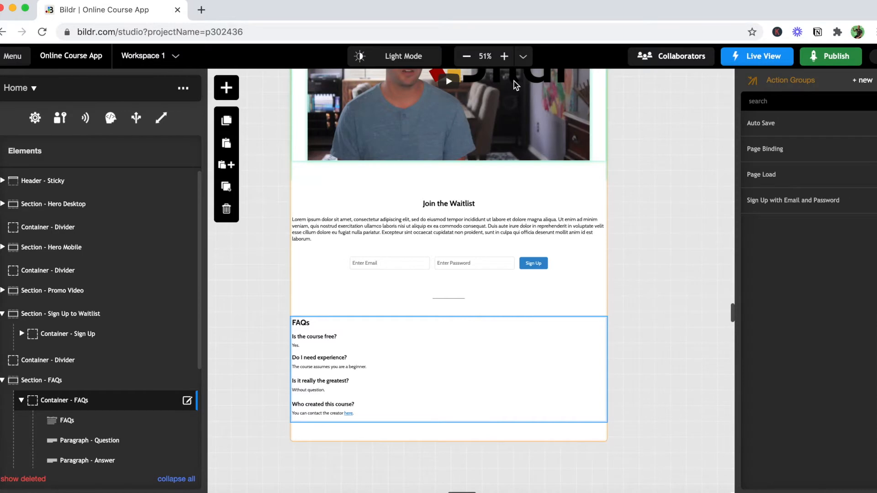
pyautogui.click(863, 82)
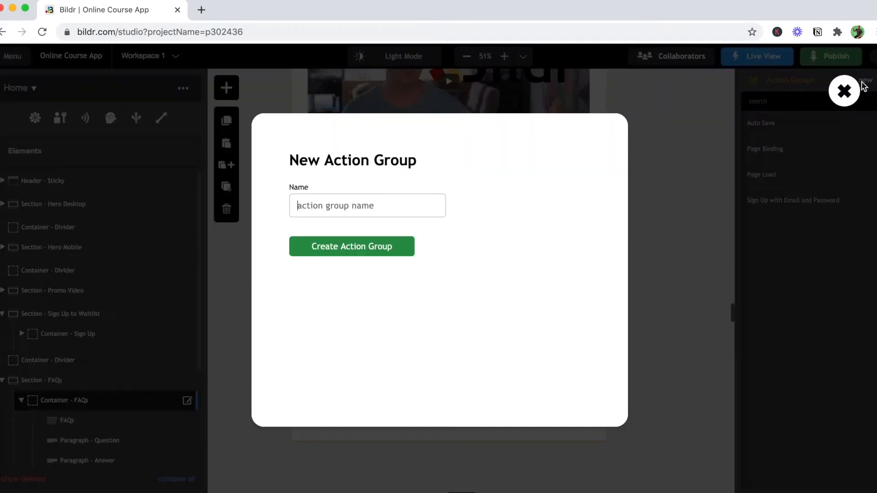
pyautogui.write('Show Success')
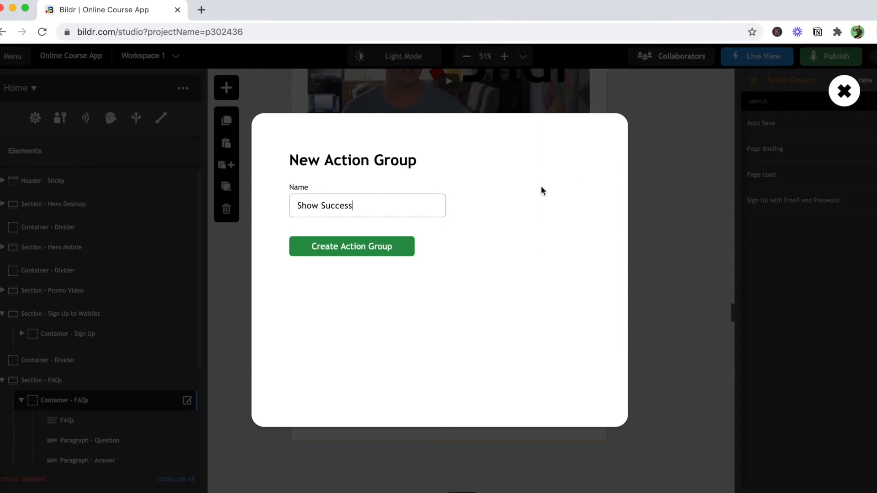
pyautogui.click(390, 249)
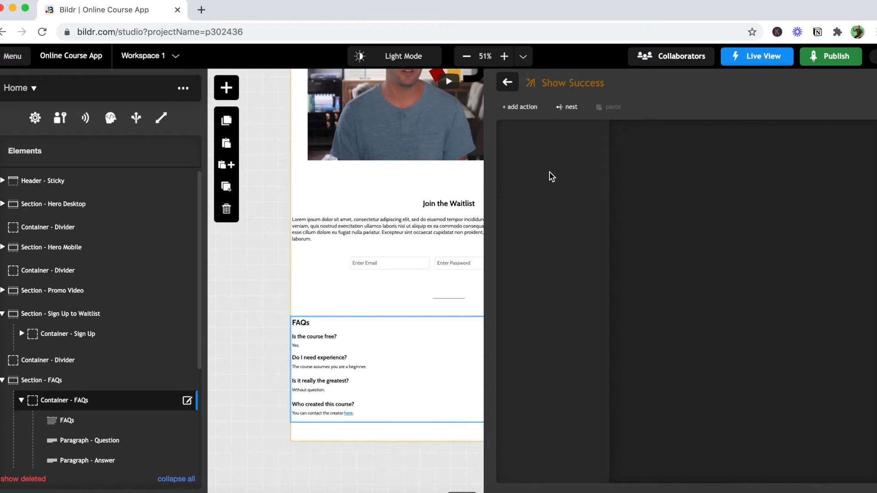
# - Search the action types for "remo" and add the "Element - Remove Style Class" action to the Show Success group
pyautogui.click(524, 107)
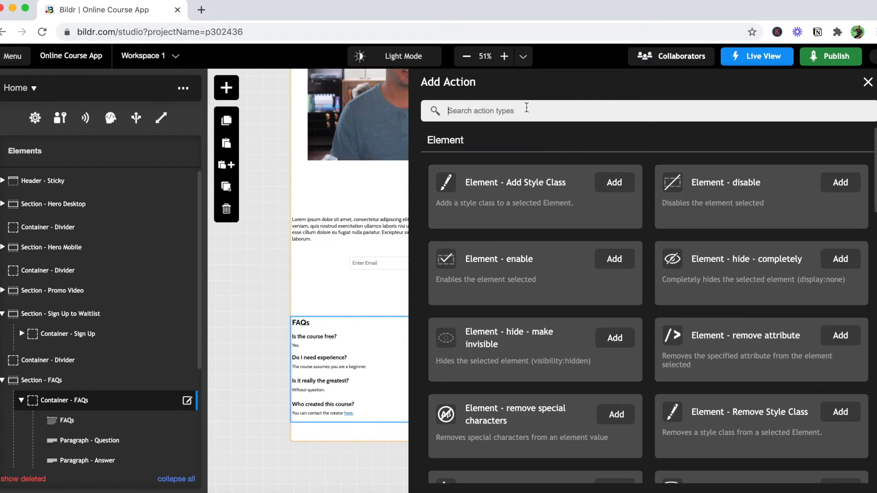
pyautogui.write('remo')
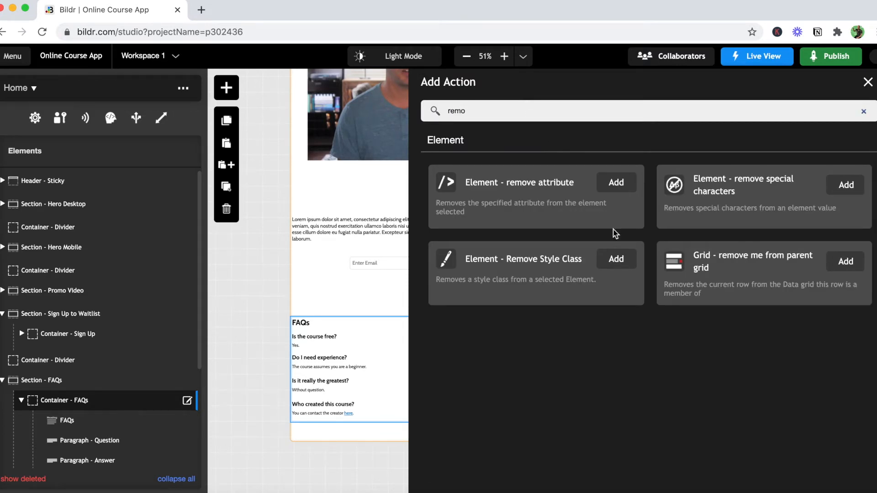
pyautogui.click(616, 259)
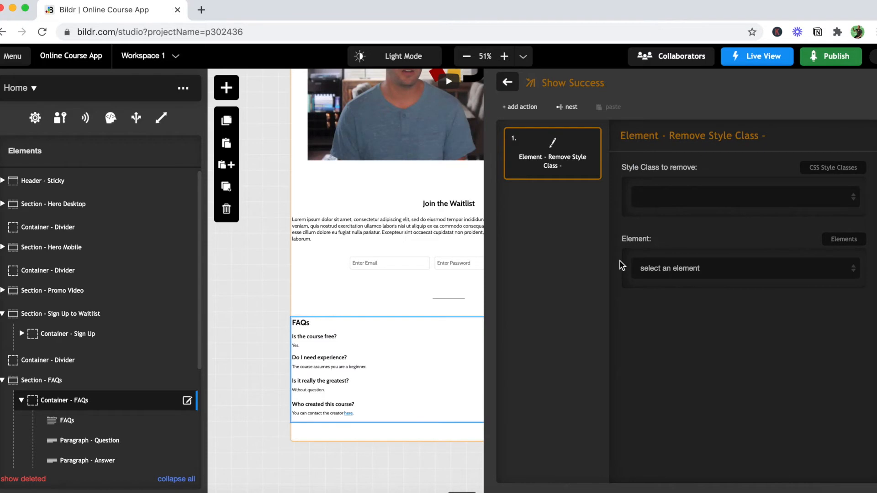
# - Choose "Display - None" as the style class that the Remove Style Class action removes
pyautogui.click(677, 204)
pyautogui.scroll(-5, 692, 268)
pyautogui.scroll(-1, 722, 343)
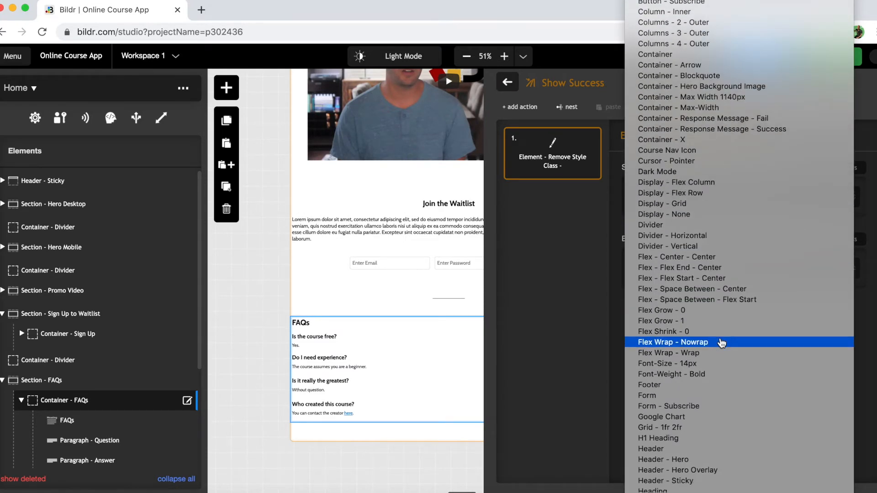
pyautogui.scroll(-12, 721, 343)
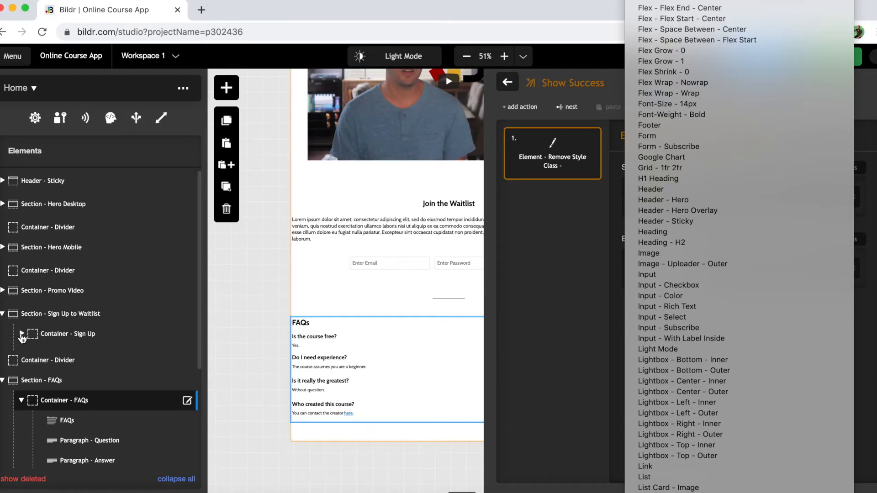
pyautogui.scroll(15, 693, 379)
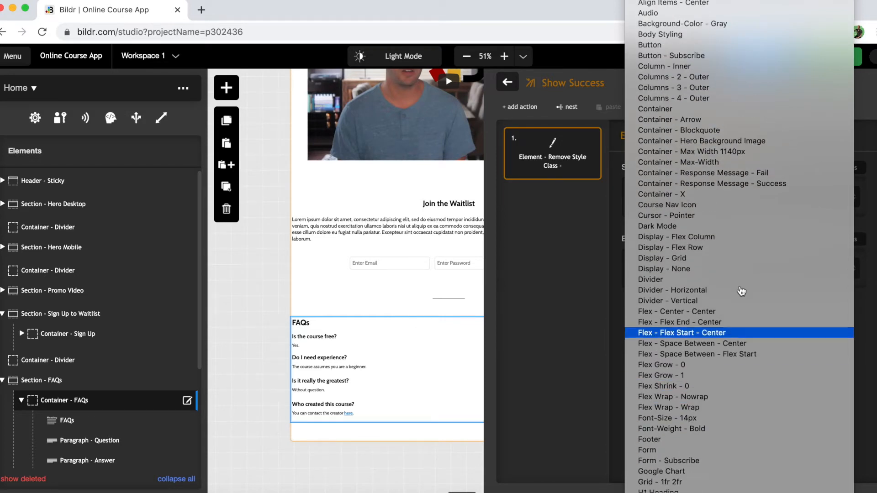
pyautogui.scroll(-1, 713, 251)
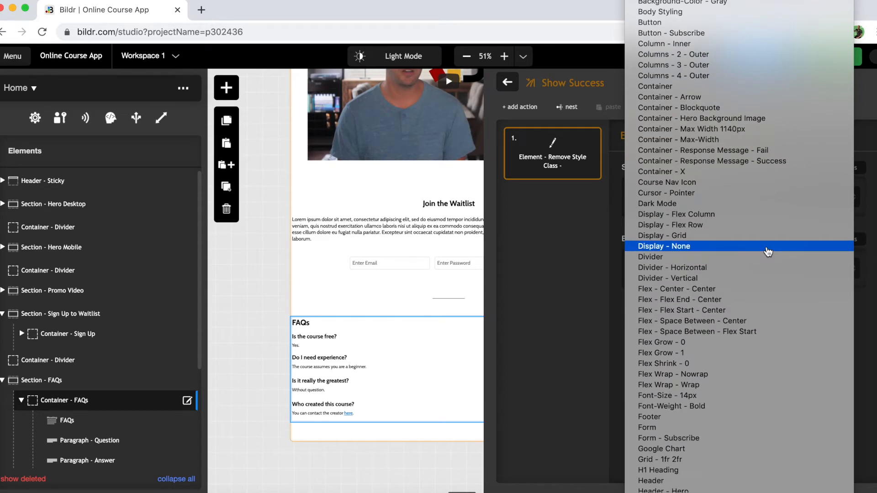
pyautogui.scroll(1, 768, 252)
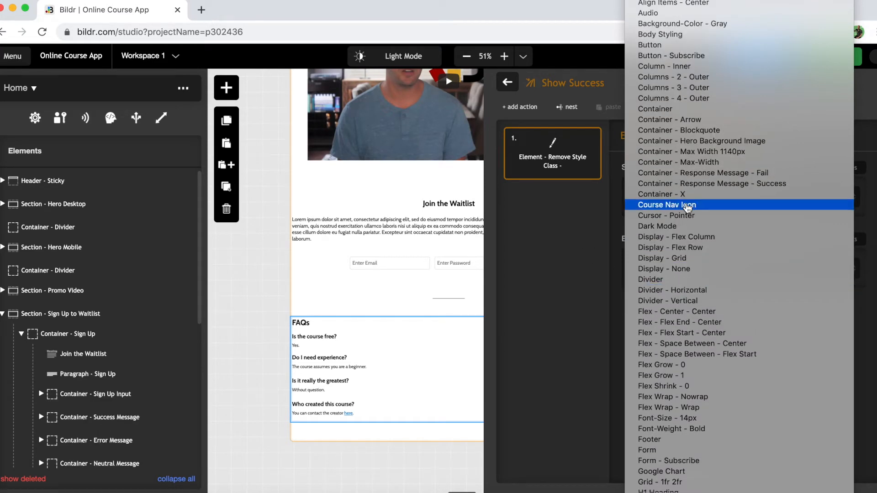
pyautogui.click(706, 269)
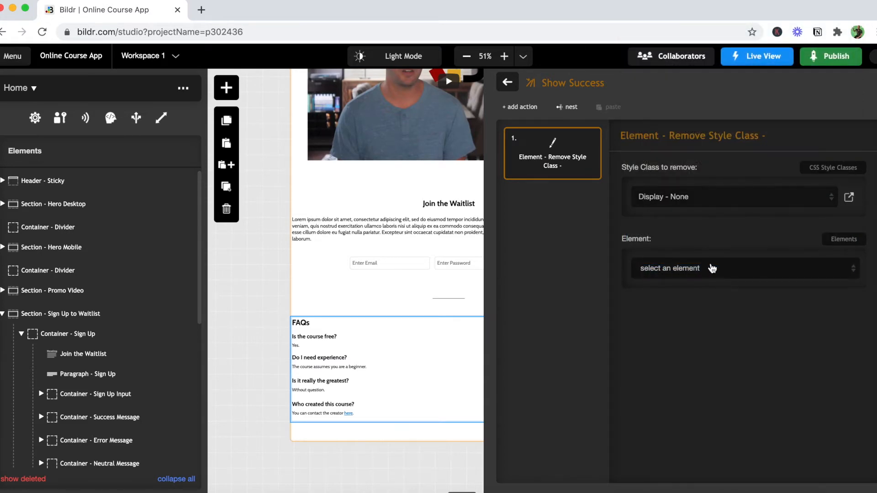
# - Choose "Container - Success Message" as the target element of the Show Success group's Remove Style Class action
pyautogui.click(690, 270)
pyautogui.scroll(-4, 685, 345)
pyautogui.scroll(-8, 743, 348)
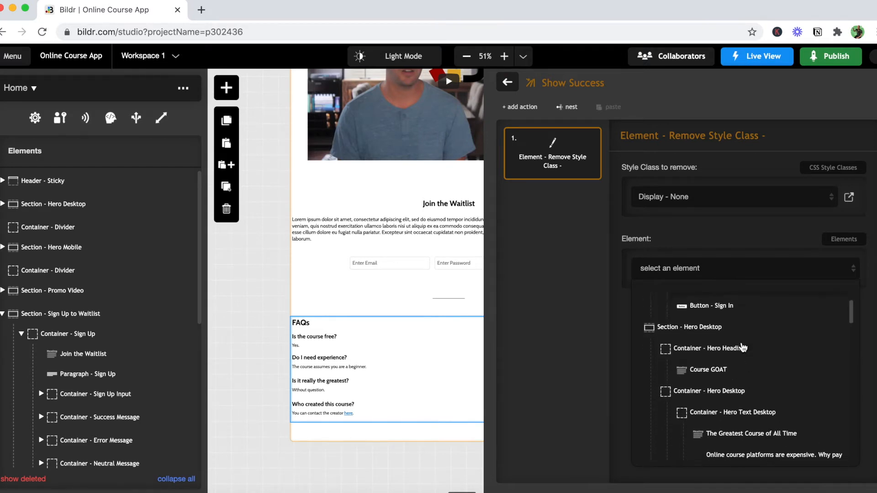
pyautogui.scroll(-10, 743, 348)
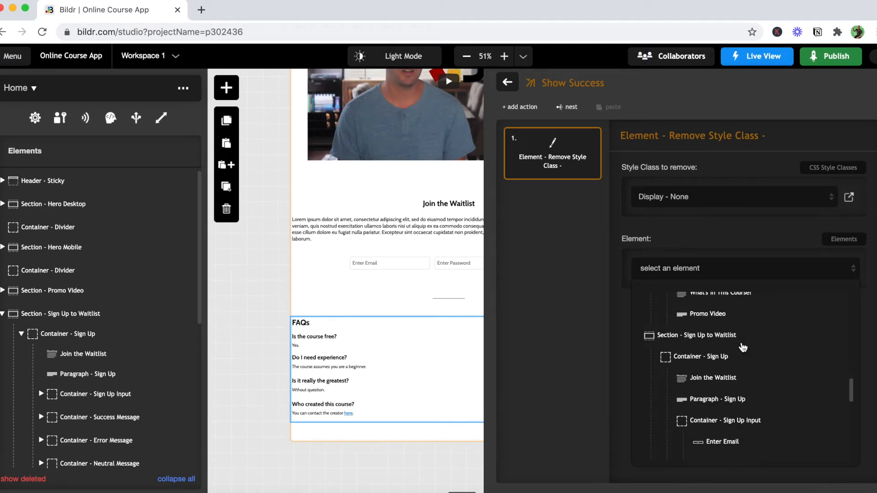
pyautogui.scroll(-5, 744, 348)
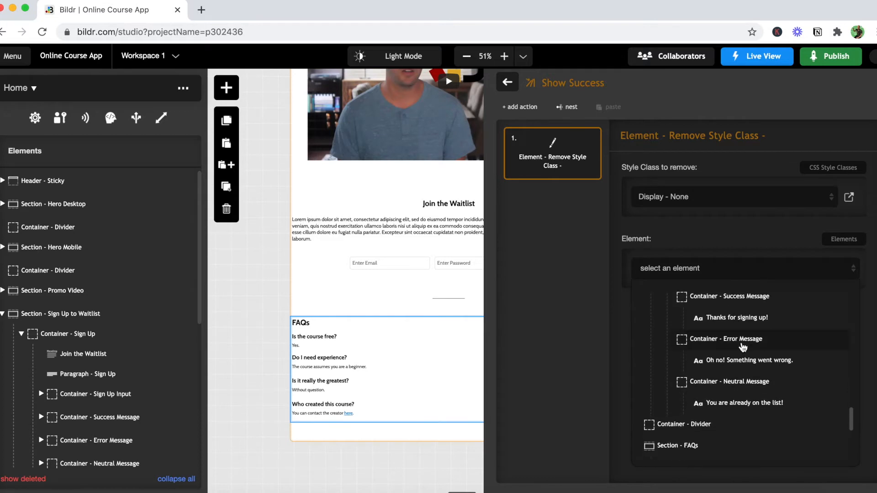
pyautogui.scroll(3, 743, 348)
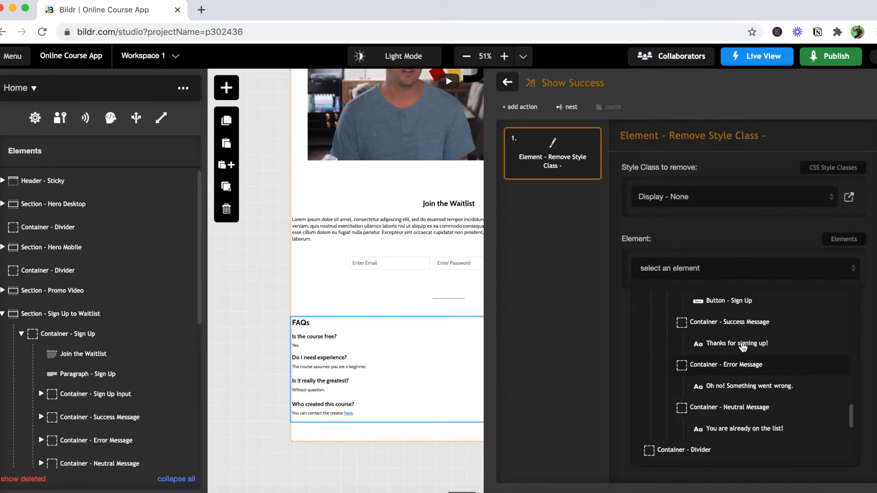
pyautogui.click(715, 329)
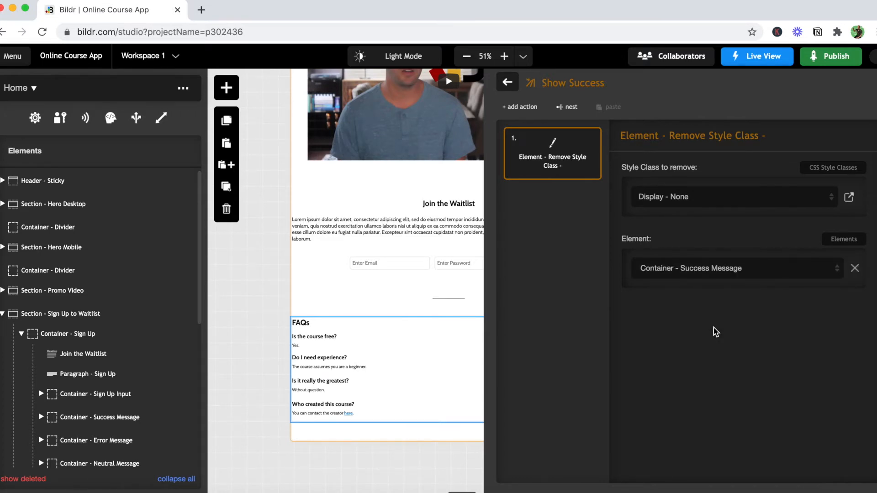
# - Leave the Show Success group and create a new action group named "Show Error"
pyautogui.click(512, 88)
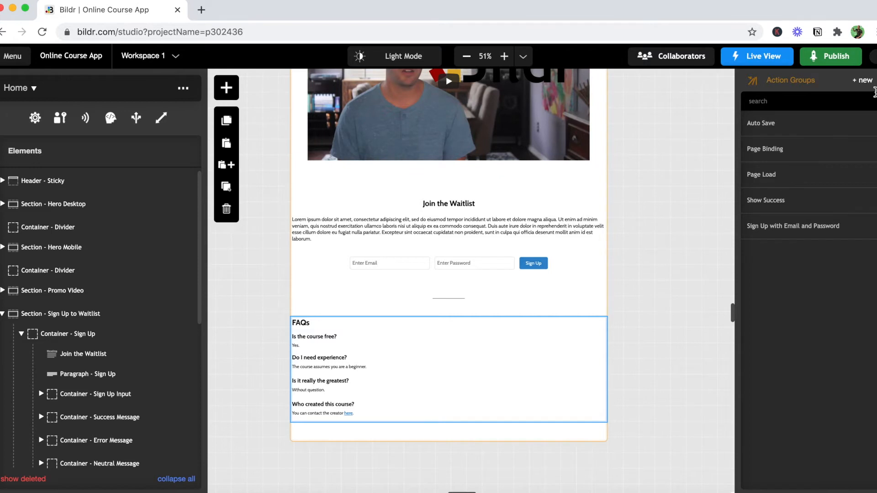
pyautogui.click(865, 82)
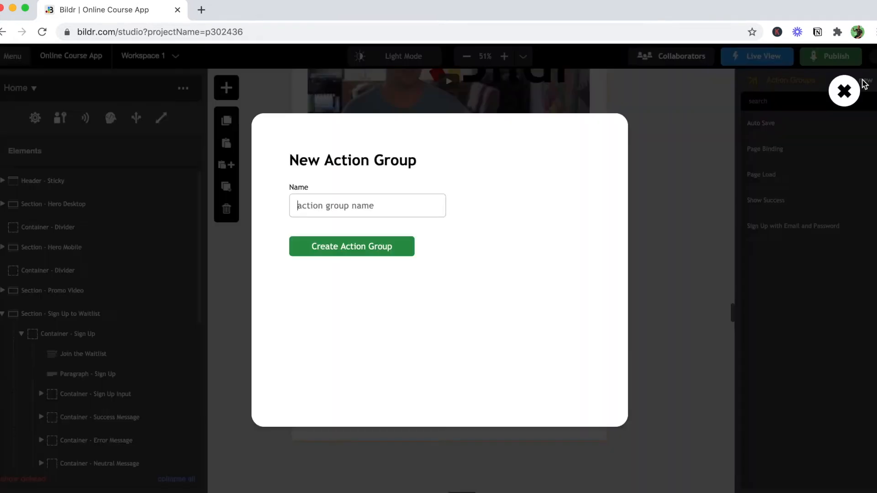
pyautogui.write('ShowErro')
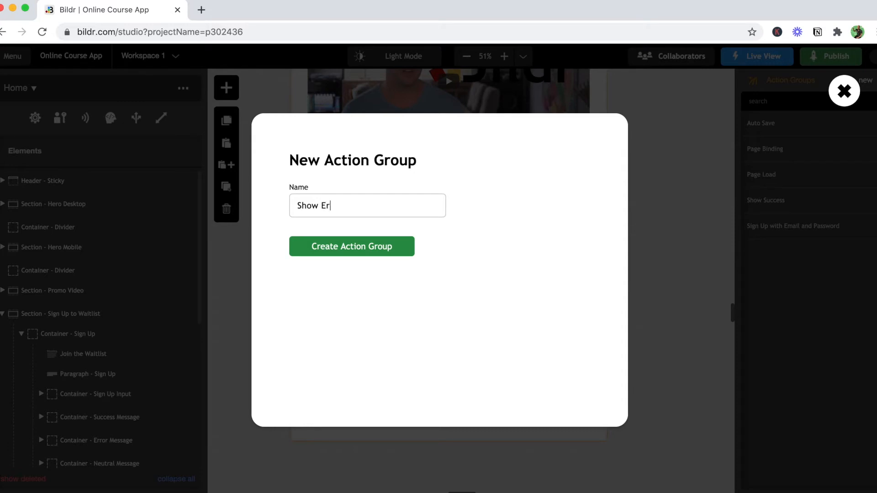
pyautogui.click(389, 247)
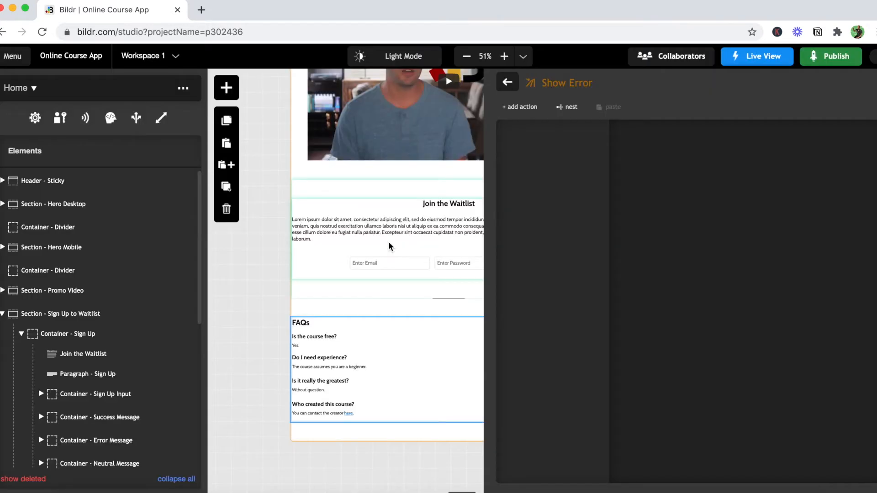
# - Search the action types for "remo" and add the "Element - Remove Style Class" action to the Show Error group
pyautogui.click(520, 106)
pyautogui.write('temo')
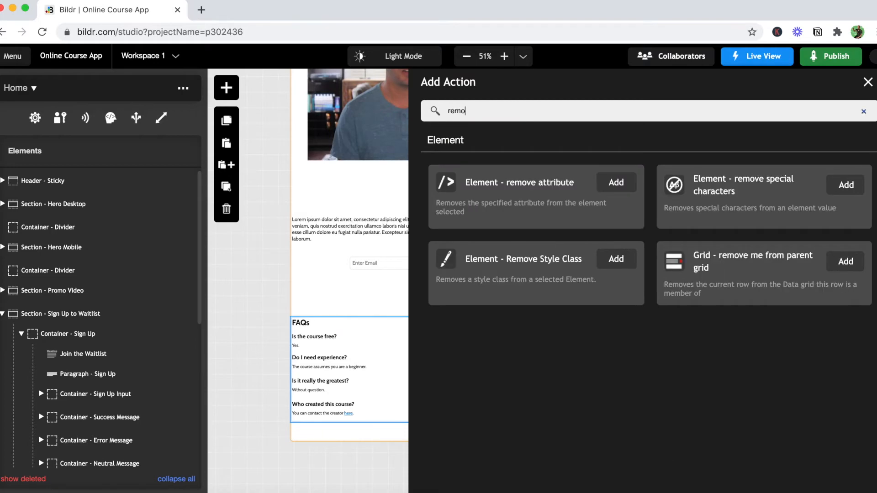
pyautogui.click(619, 263)
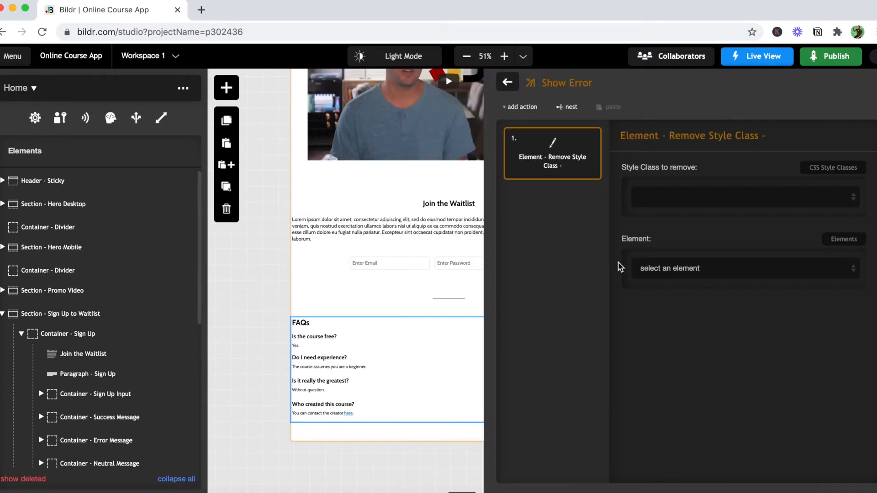
# - Configure the Show Error group's action to remove the "Display - None" style class from "Container - Error Message"
pyautogui.click(683, 208)
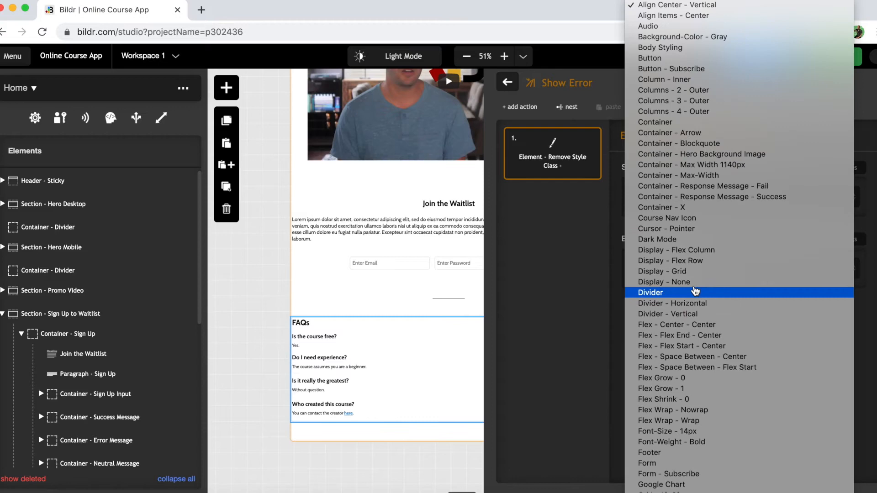
pyautogui.click(692, 282)
pyautogui.click(680, 273)
pyautogui.scroll(-15, 704, 373)
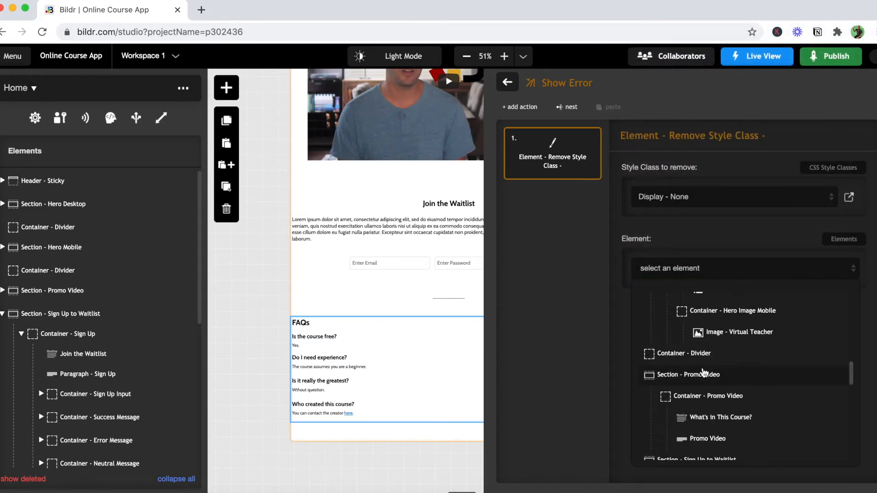
pyautogui.scroll(-5, 706, 375)
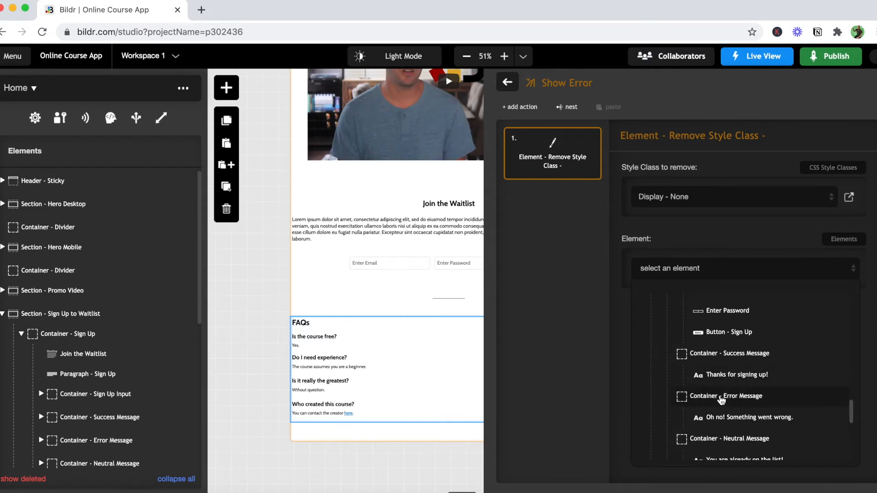
pyautogui.click(721, 397)
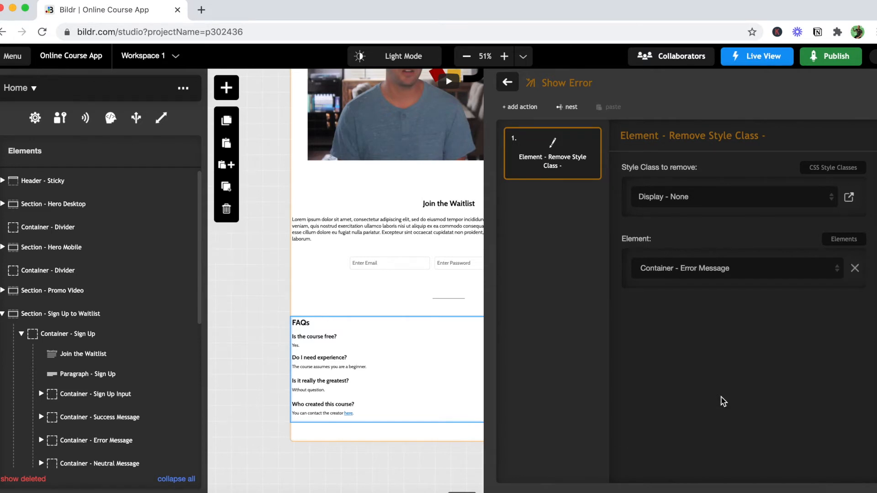
# - Leave the Show Error group and create a new action group named "Show Neutral Message"
pyautogui.click(511, 83)
pyautogui.click(868, 82)
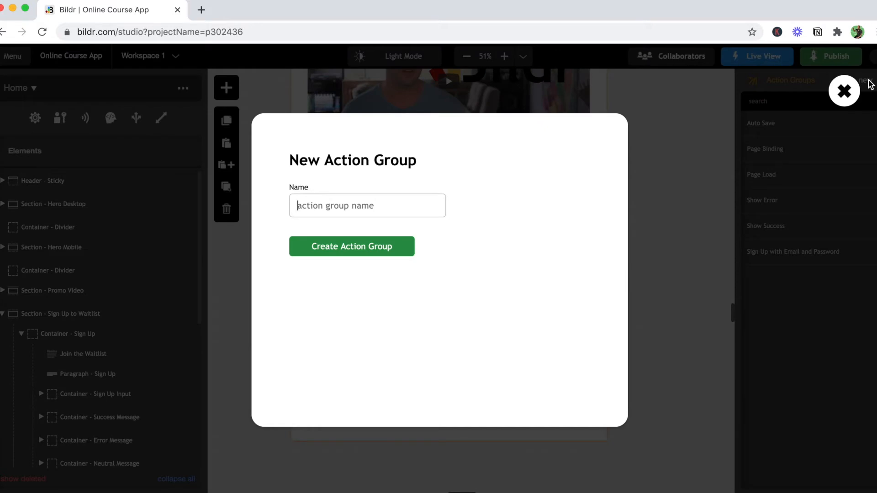
pyautogui.write('Show Ne')
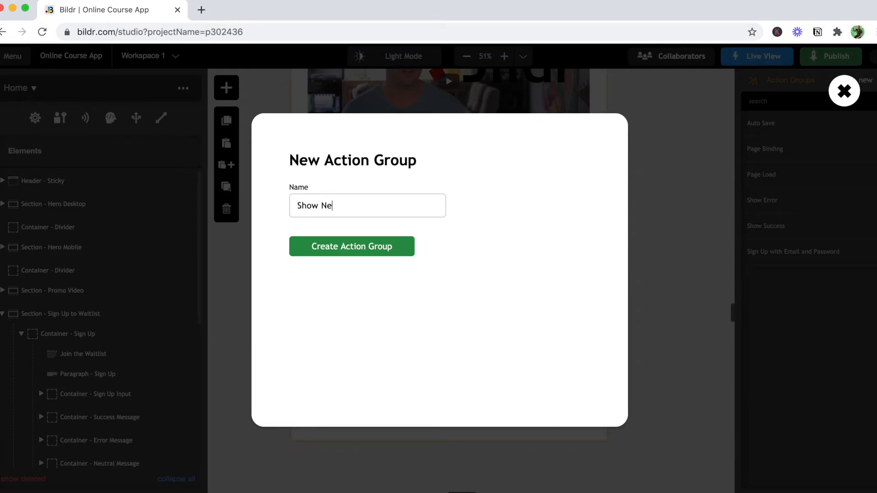
pyautogui.write('utral Message')
pyautogui.click(384, 247)
# - Search the action types for "rem" and add the "Element - Remove Style Class" action to the Show Neutral Message group
pyautogui.click(520, 107)
pyautogui.write('rem')
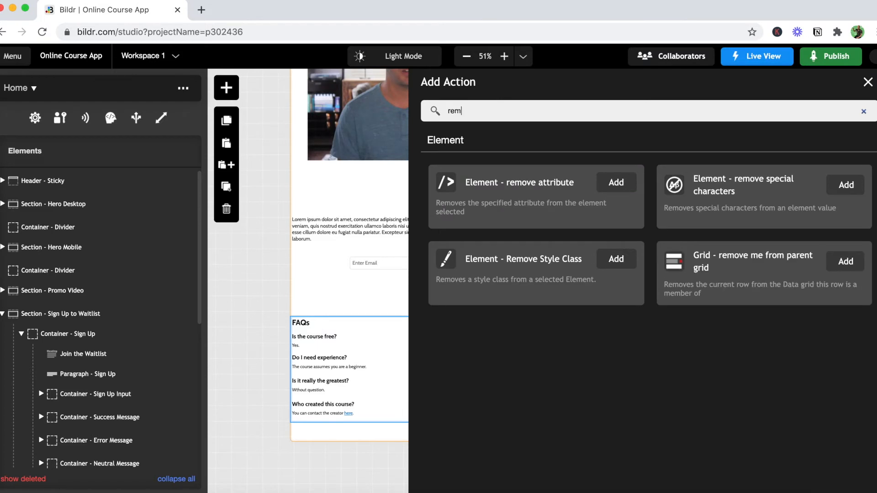
pyautogui.click(631, 267)
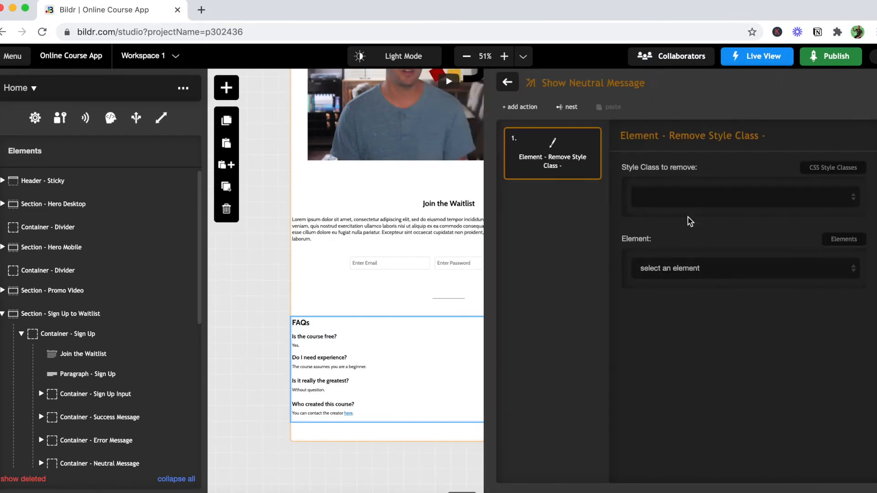
# - Configure the Show Neutral Message group's action to remove the "Display - None" style class from "Container - Neutral Message"
pyautogui.click(702, 207)
pyautogui.scroll(-3, 676, 340)
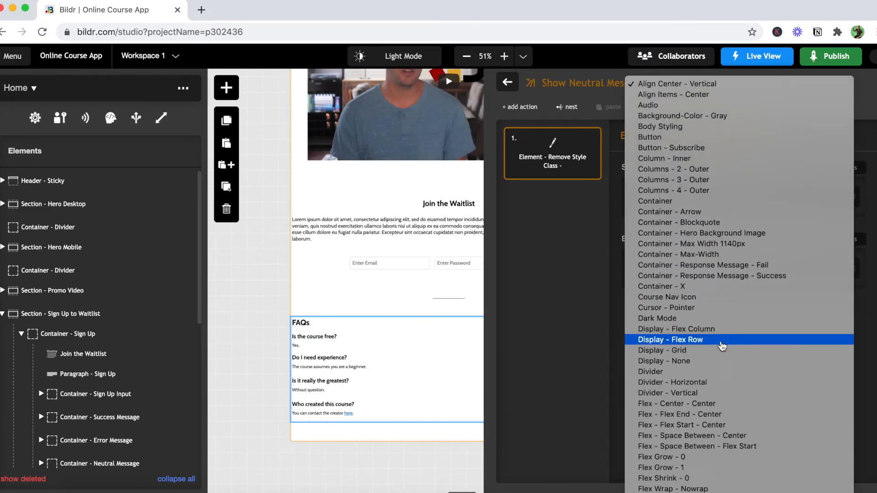
pyautogui.click(715, 363)
pyautogui.click(656, 268)
pyautogui.scroll(-3, 767, 379)
pyautogui.scroll(-8, 774, 392)
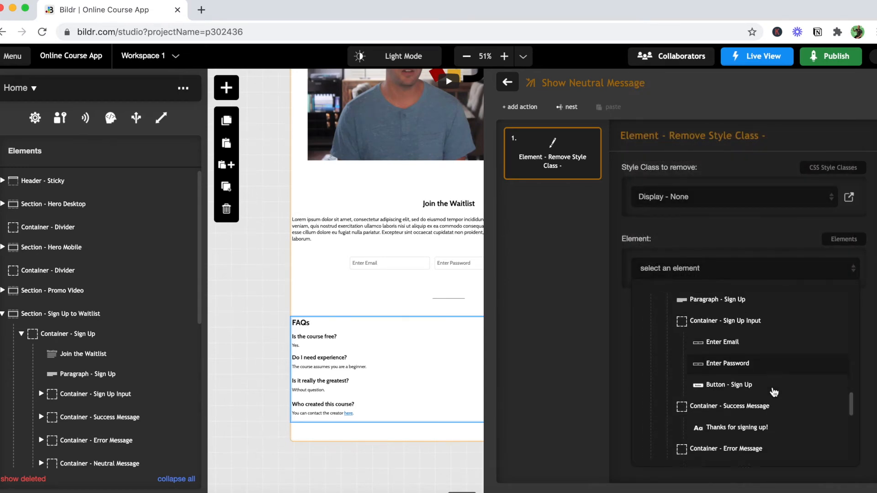
pyautogui.scroll(-2, 774, 392)
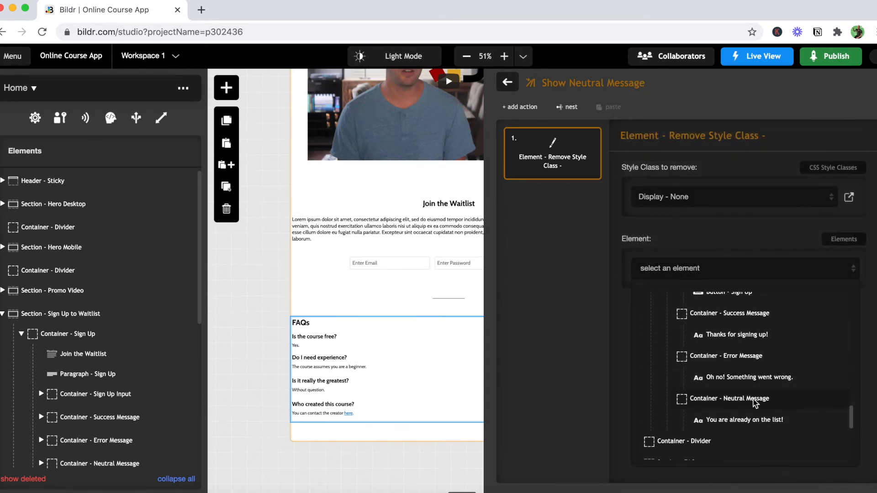
pyautogui.click(756, 400)
# - Open the "Sign Up with Email and Password" action group and set its sign-up action's On Success action to "Show Success"
pyautogui.click(508, 83)
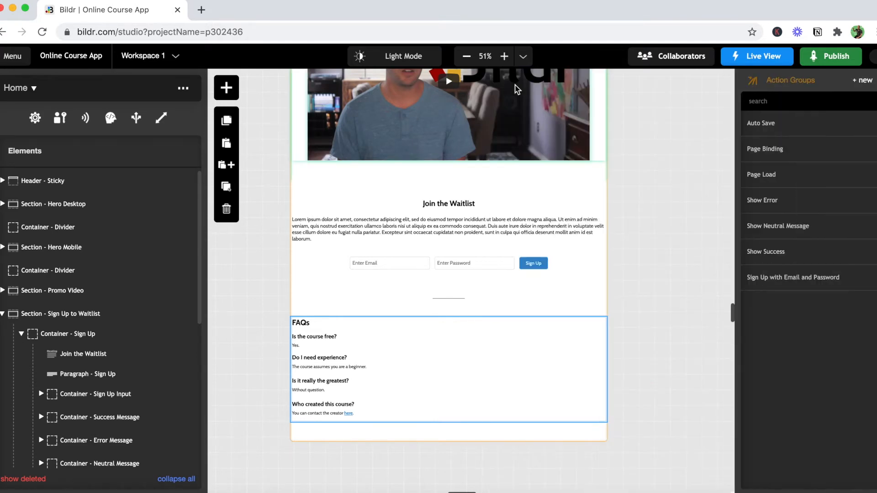
pyautogui.click(784, 282)
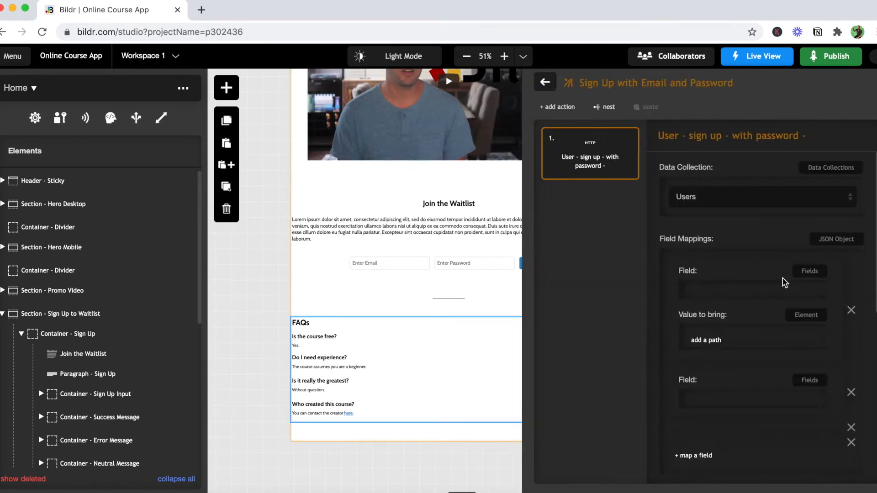
pyautogui.scroll(-10, 646, 357)
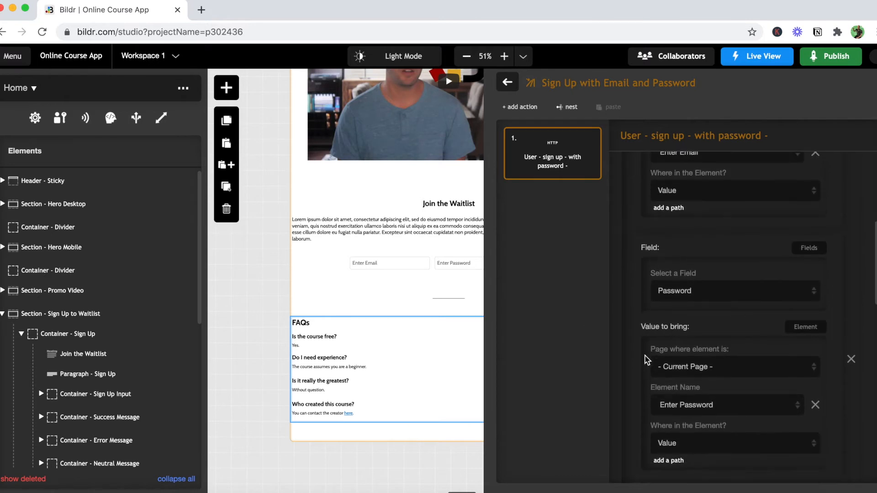
pyautogui.scroll(-10, 645, 360)
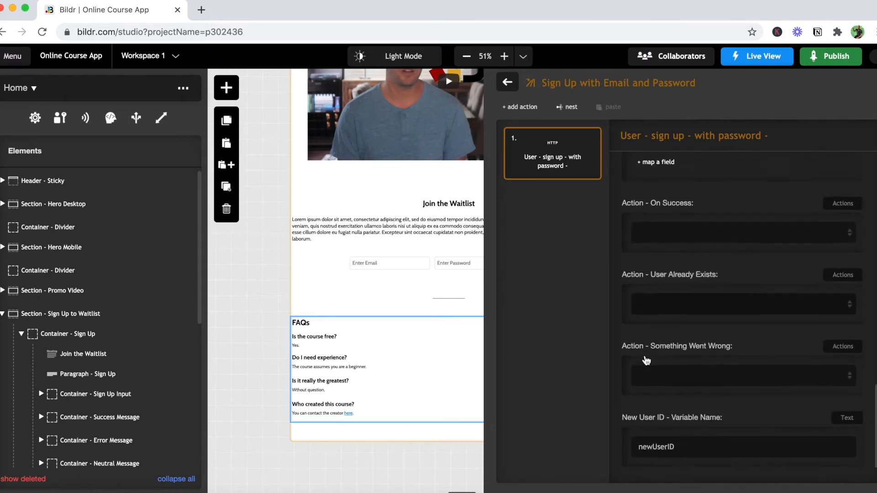
pyautogui.click(656, 213)
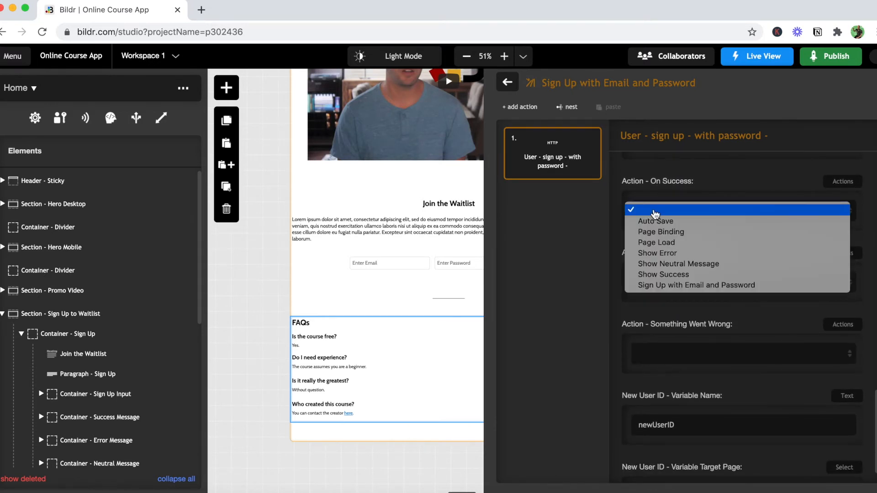
pyautogui.click(677, 276)
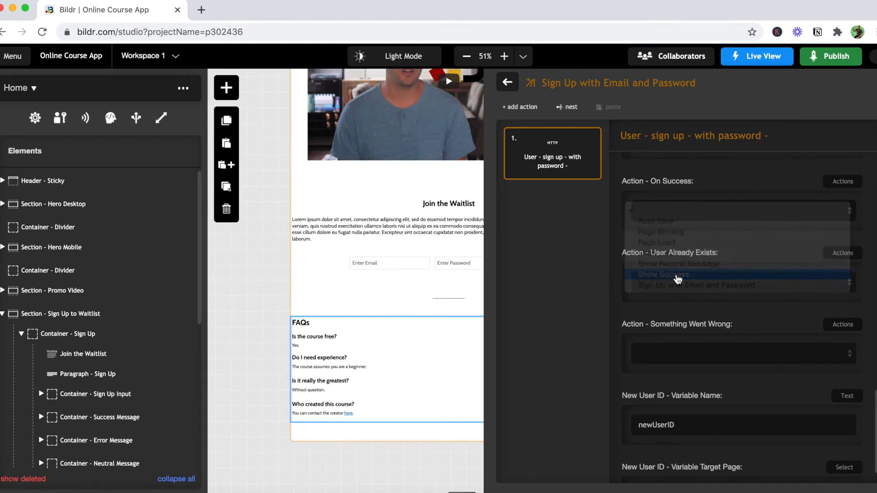
# - Set the sign-up action's User Already Exists action to "Show Neutral Message" and its Something Went Wrong action to "Show Error"
pyautogui.click(682, 287)
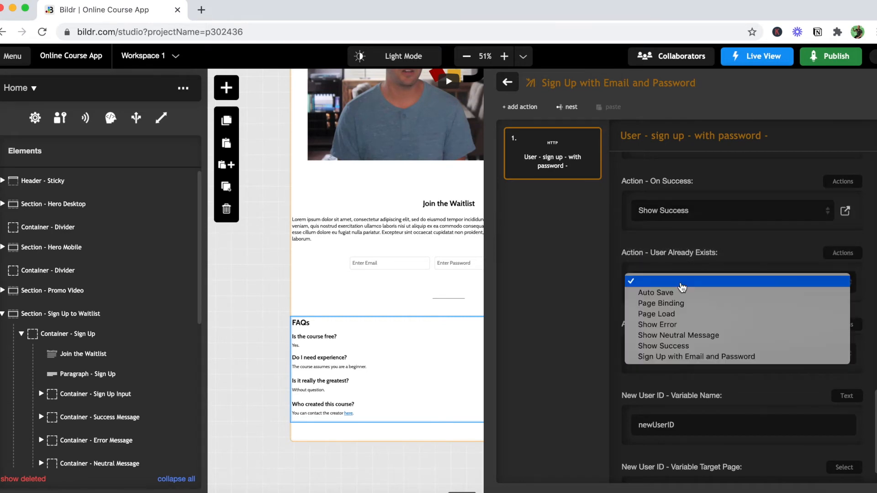
pyautogui.click(708, 336)
pyautogui.click(706, 354)
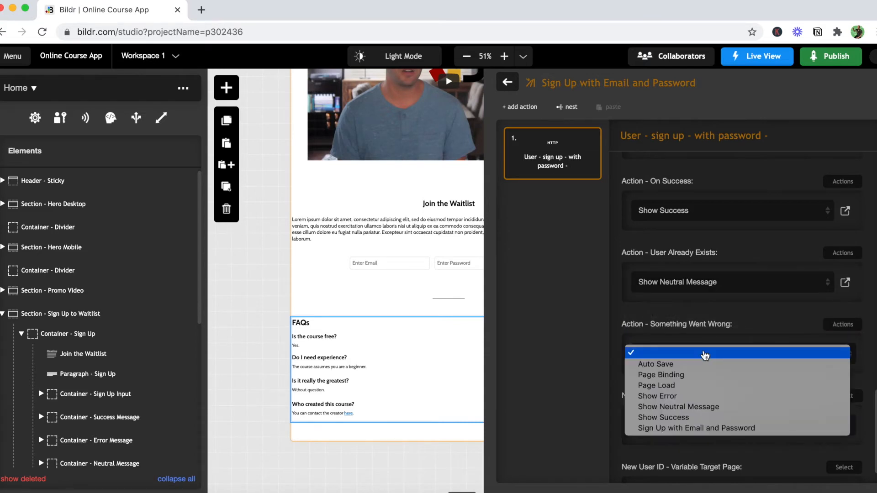
pyautogui.click(716, 398)
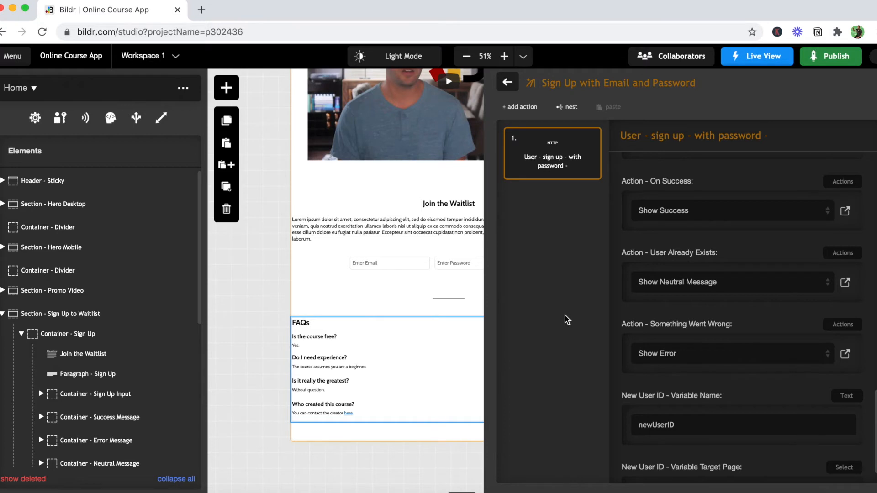
# - Add an "Element - set value" action to the sign-up group, targeting the "Enter Email" element with its value left empty
pyautogui.click(520, 107)
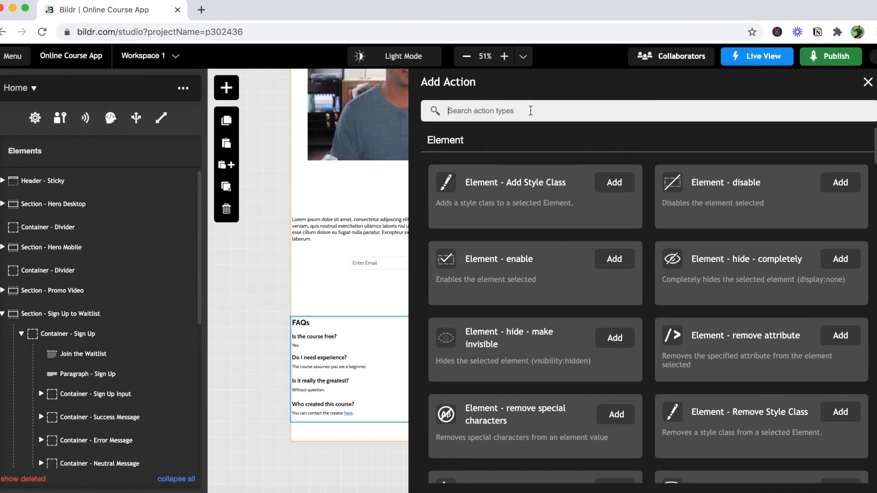
pyautogui.write('set')
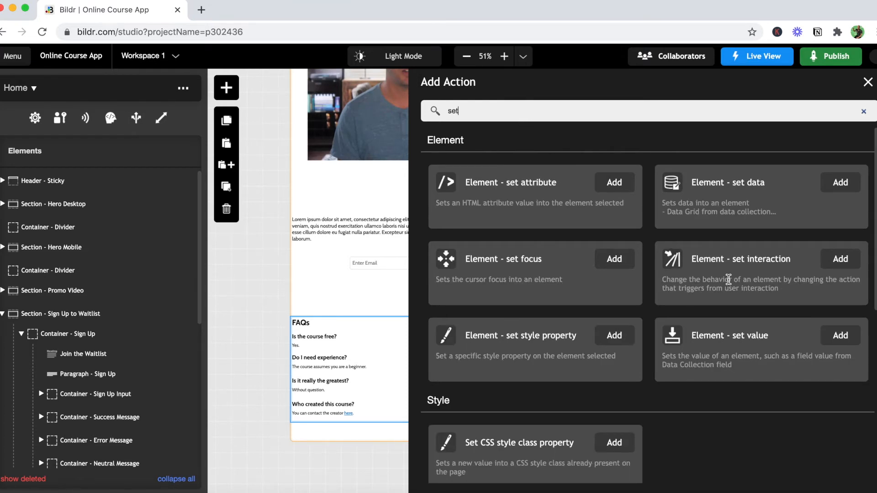
pyautogui.click(841, 336)
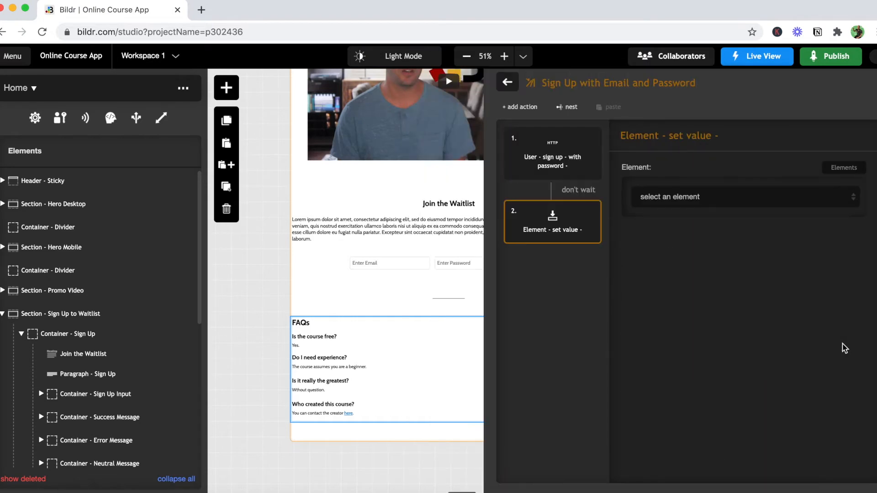
pyautogui.click(714, 206)
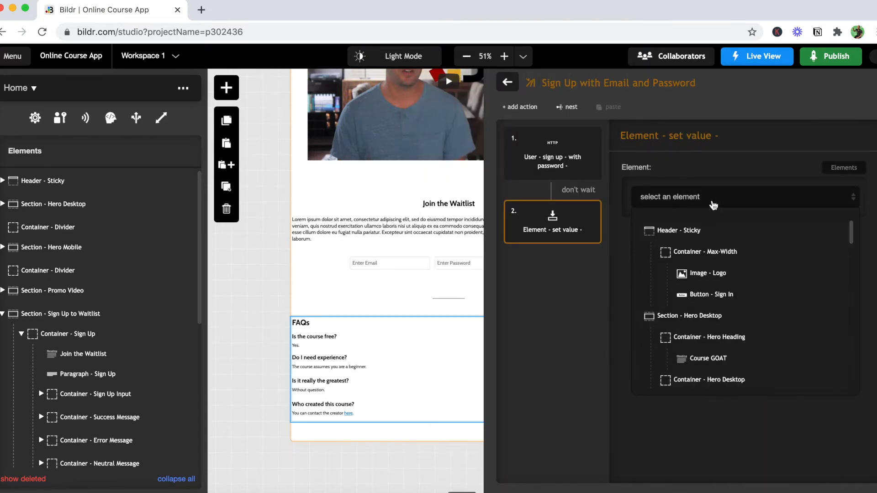
pyautogui.scroll(-10, 771, 275)
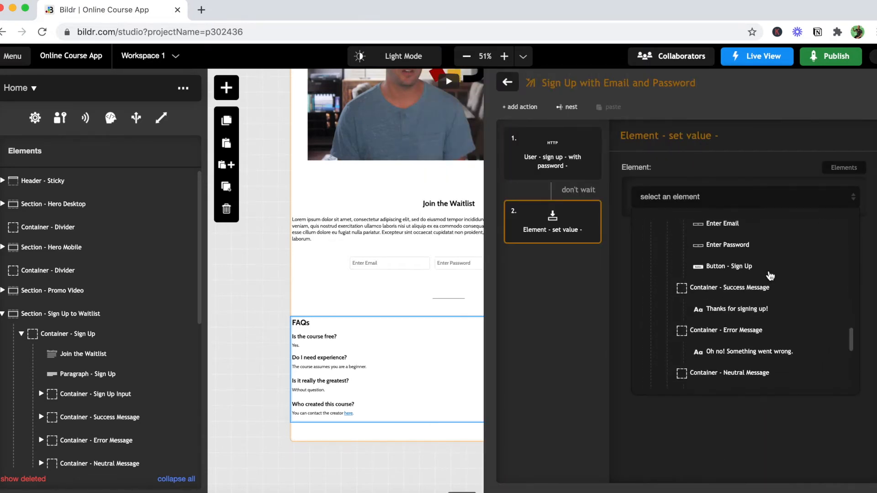
pyautogui.scroll(5, 771, 276)
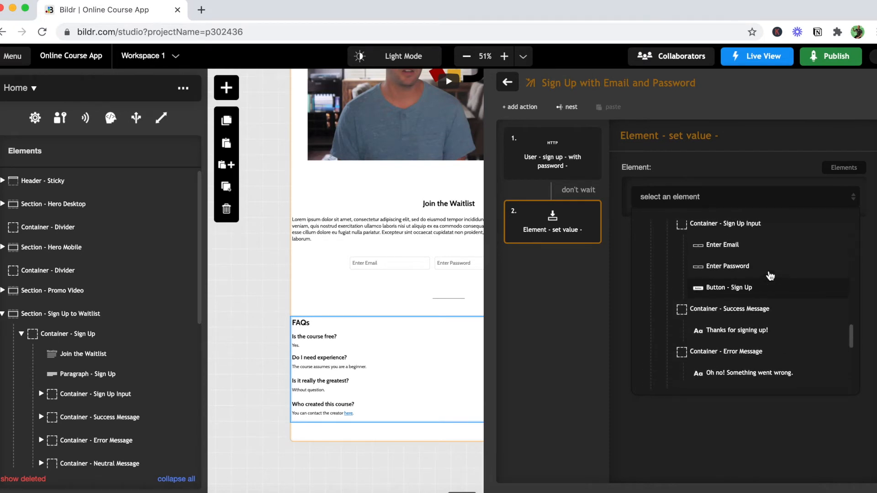
pyautogui.click(733, 249)
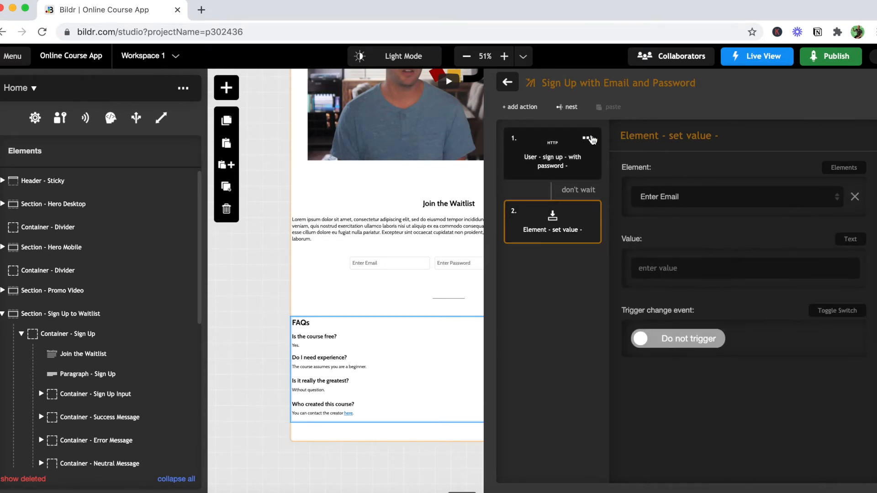
# - Add a second "Element - set value" action targeting "Enter Password", and set both connections between the three actions to wait
pyautogui.click(516, 109)
pyautogui.write('set')
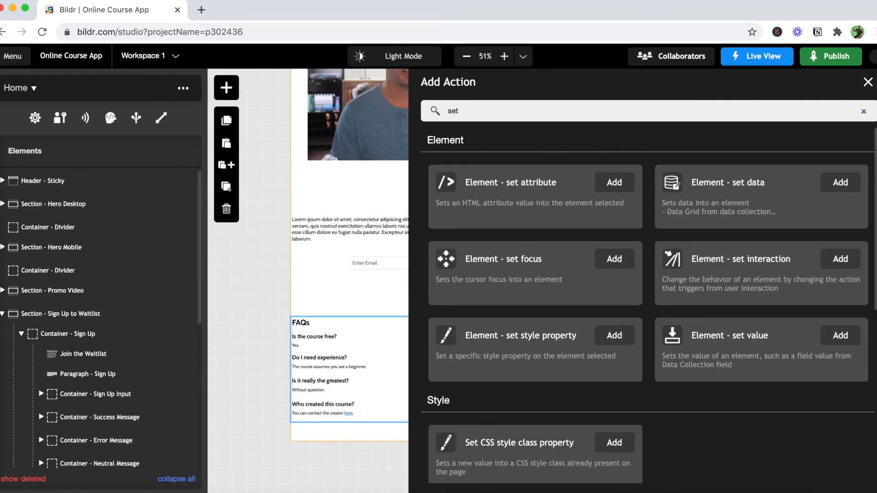
pyautogui.click(840, 335)
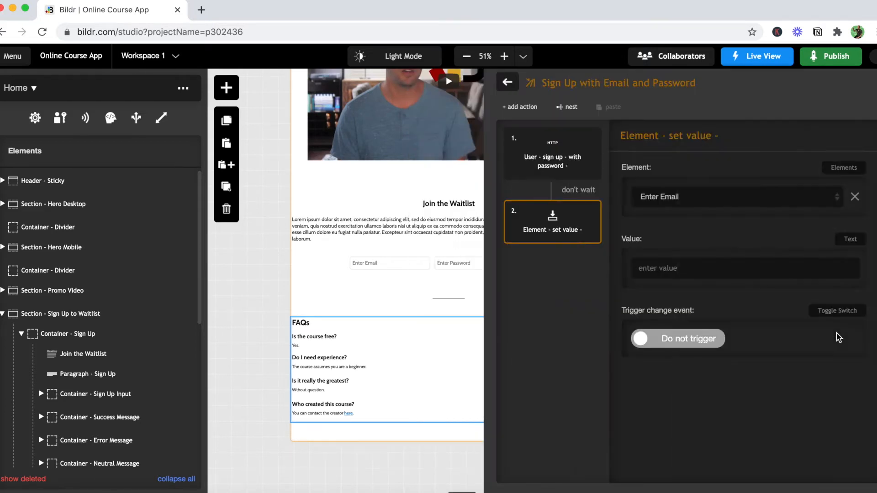
pyautogui.click(682, 197)
pyautogui.scroll(-5, 750, 315)
pyautogui.scroll(-10, 751, 315)
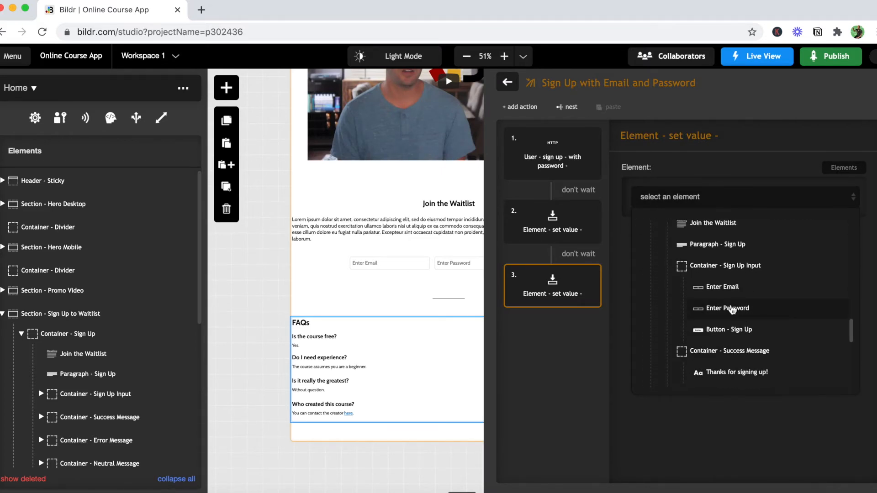
pyautogui.click(732, 309)
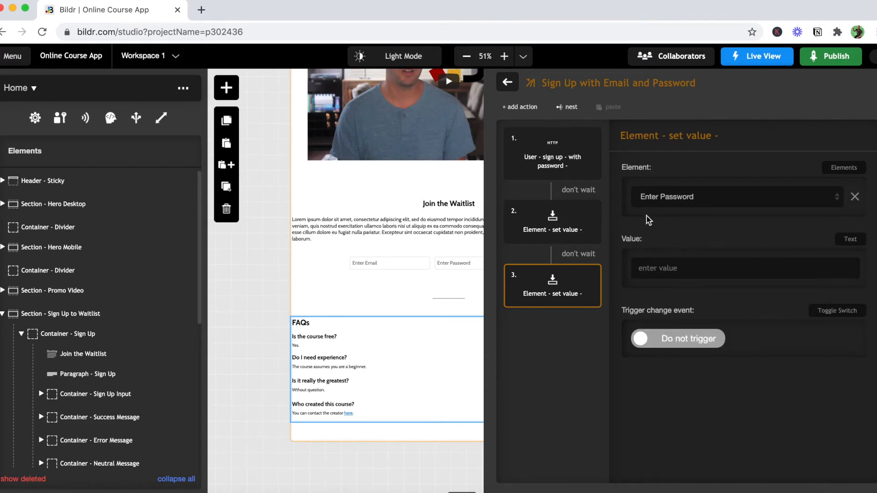
pyautogui.click(591, 196)
pyautogui.click(584, 258)
# - Add a "Send Email - Twilio/SendGrid" action and take its To Email from the "Enter Email" element
pyautogui.click(522, 108)
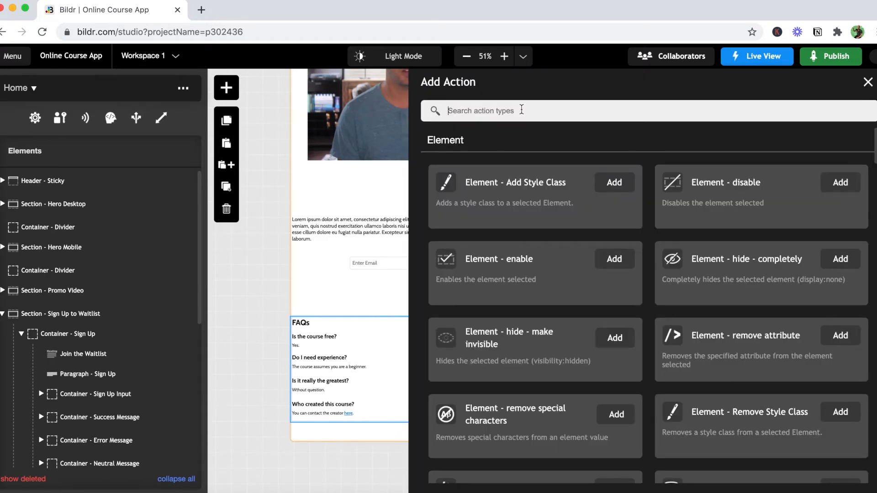
pyautogui.write('send')
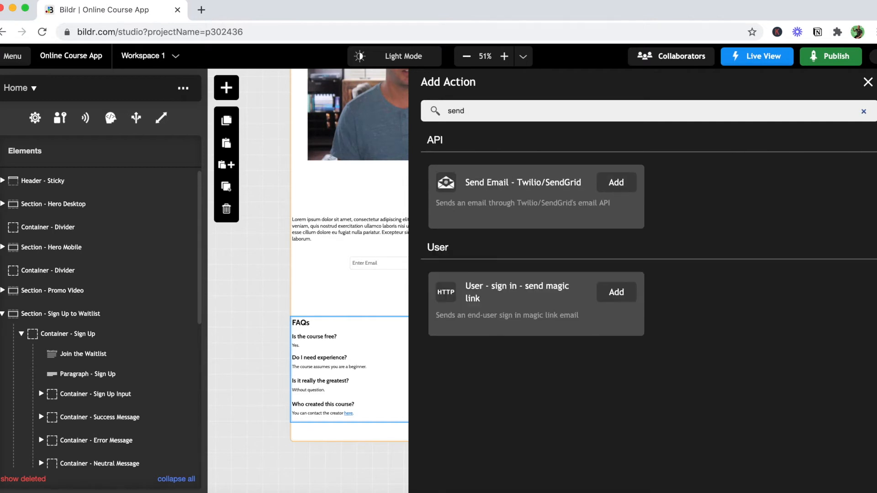
pyautogui.click(613, 184)
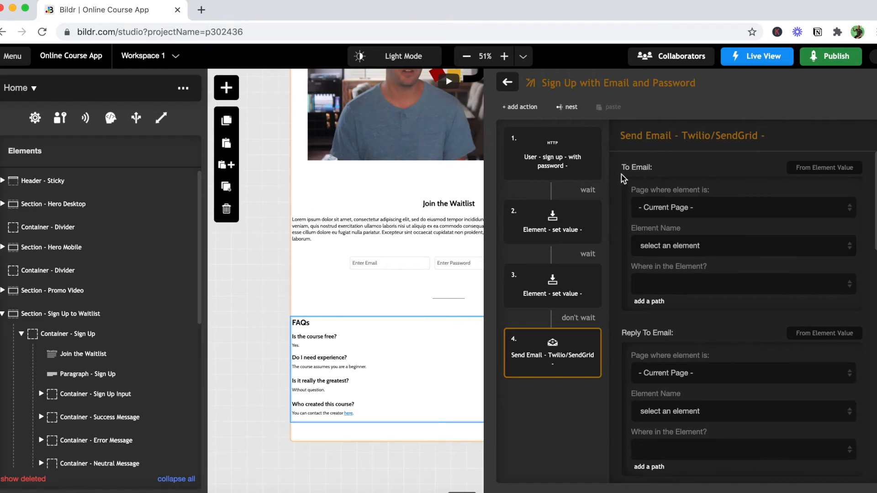
pyautogui.click(692, 250)
pyautogui.scroll(-10, 744, 327)
pyautogui.scroll(-8, 744, 327)
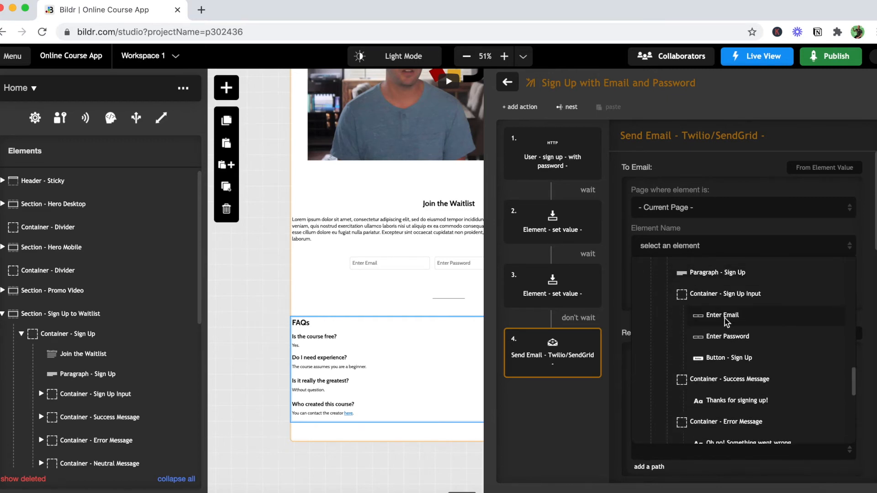
pyautogui.click(728, 322)
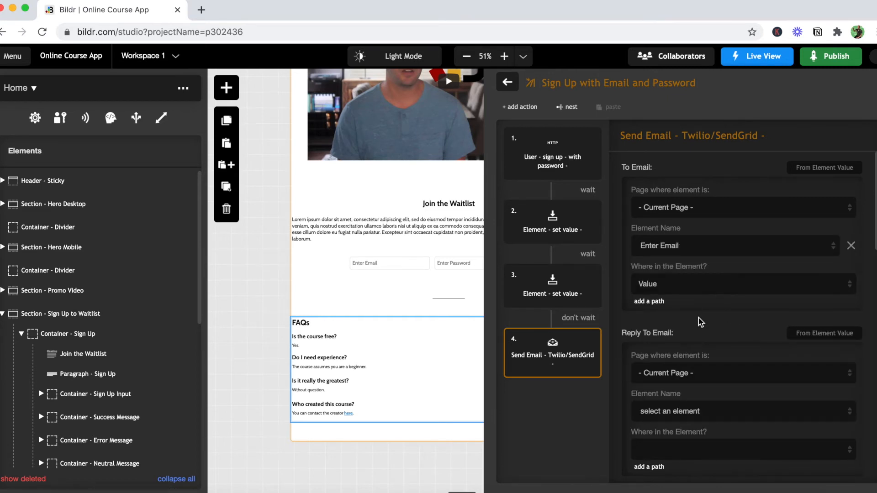
# - Change the Reply To Email input type to Text and enter the sender's email address
pyautogui.scroll(-3, 698, 321)
pyautogui.scroll(-2, 698, 321)
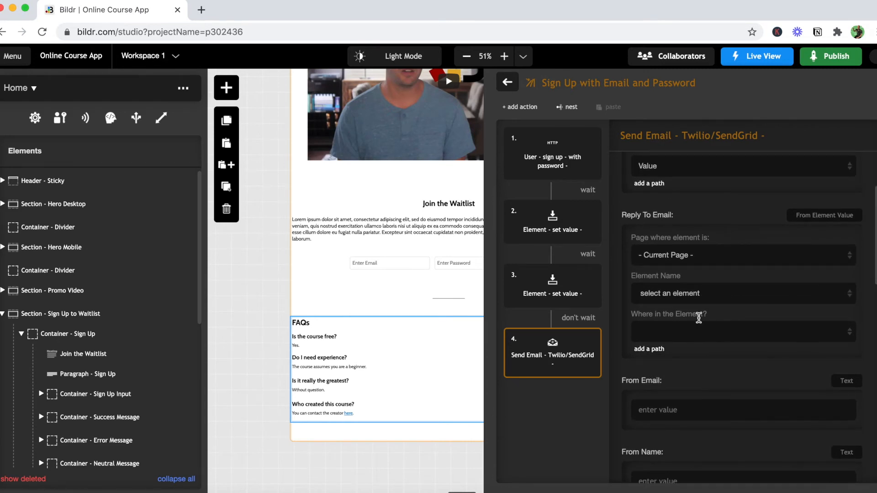
pyautogui.click(823, 220)
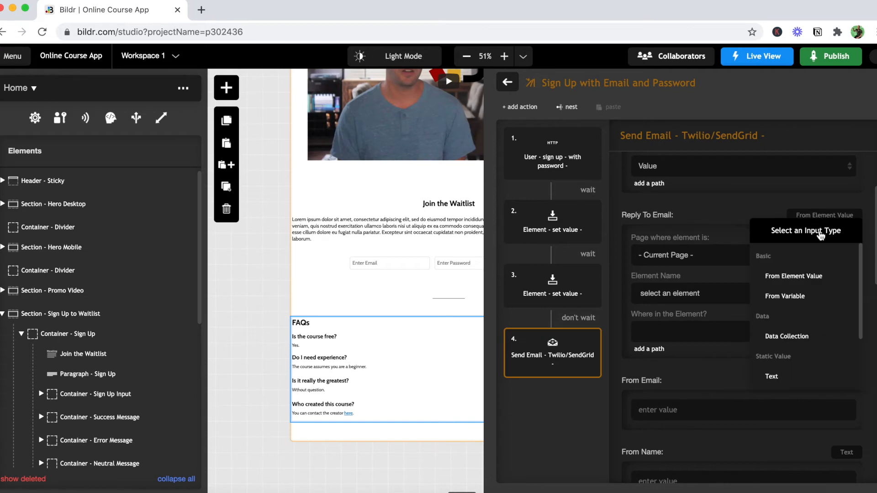
pyautogui.click(809, 376)
pyautogui.click(690, 246)
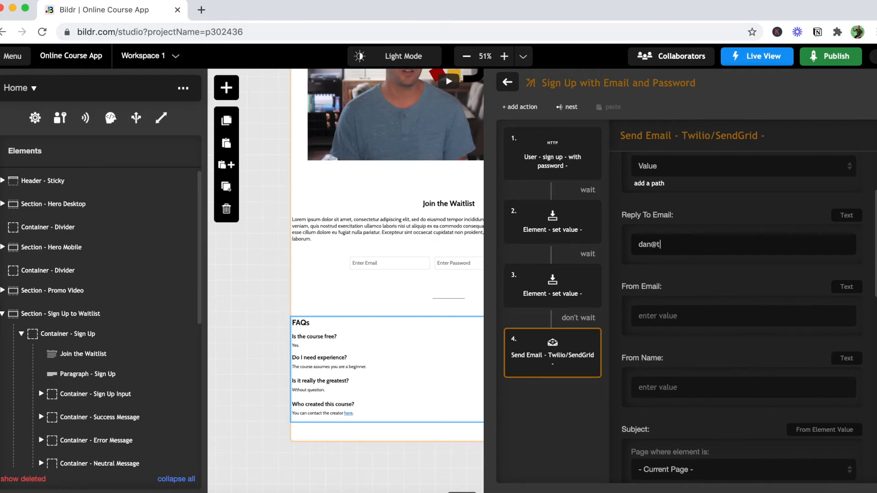
# - Copy the reply-to address into From Email and enter the sender's name as From Name
pyautogui.moveTo(722, 247); pyautogui.dragTo(631, 246)
pyautogui.press('super+c')
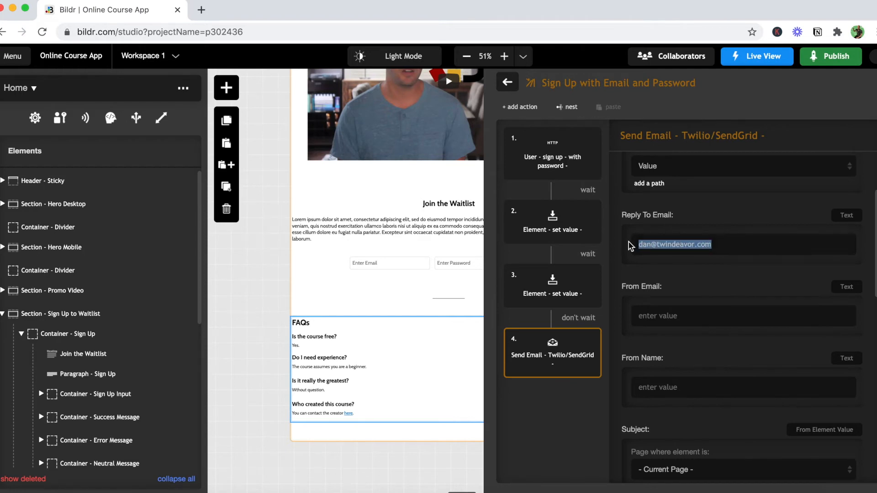
pyautogui.click(654, 319)
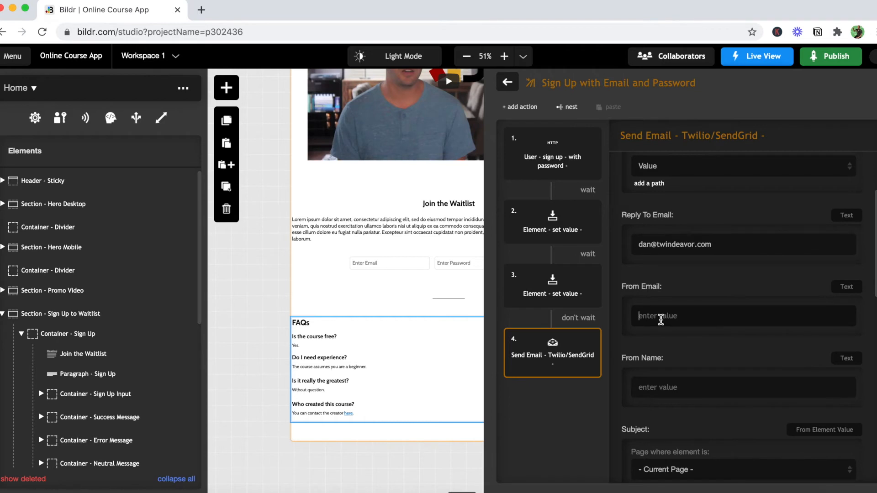
pyautogui.press('super+v')
pyautogui.click(650, 388)
pyautogui.scroll(-6, 650, 387)
pyautogui.scroll(4, 650, 388)
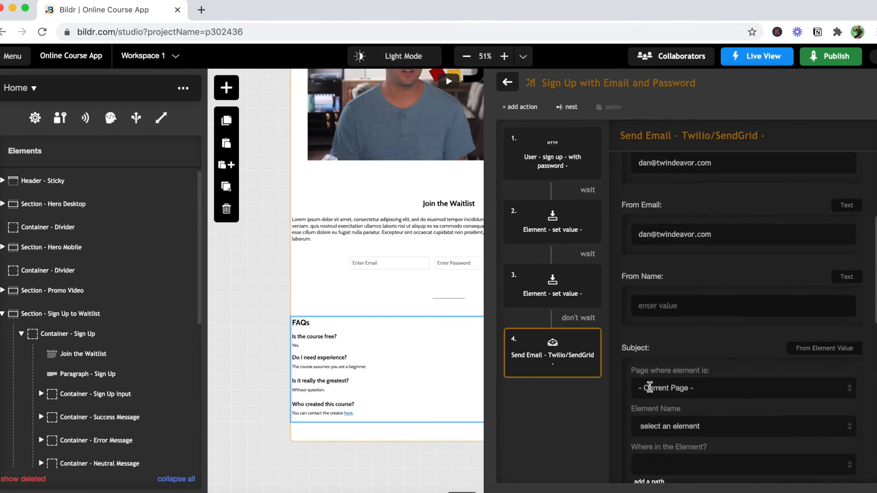
pyautogui.write('Dan M.')
# - Change the Subject input type to Text and enter "GOAT Course" as the email subject
pyautogui.scroll(-3, 667, 305)
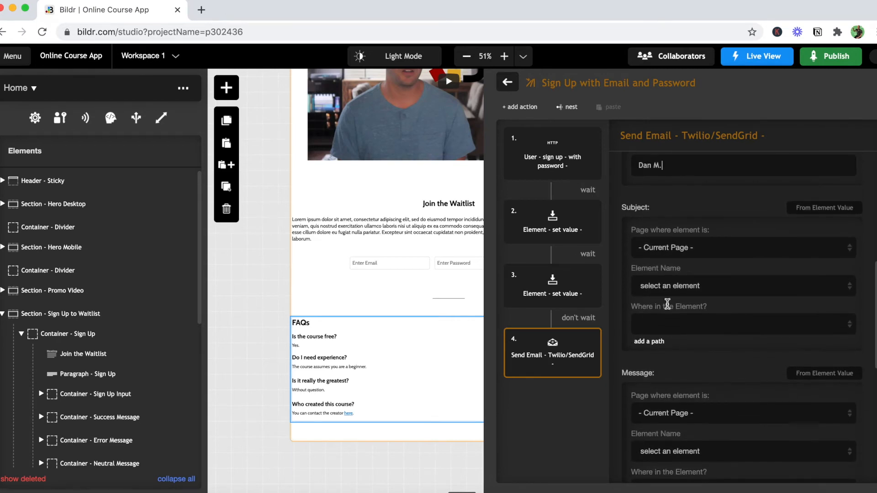
pyautogui.click(822, 213)
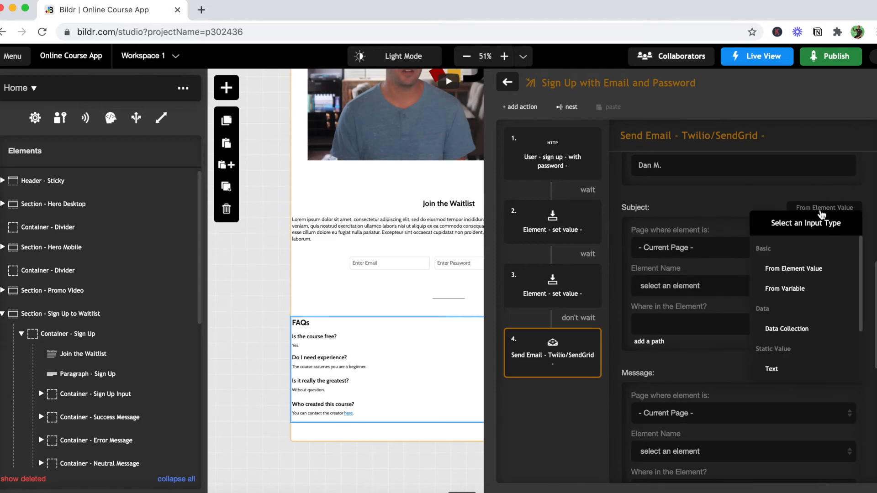
pyautogui.click(785, 372)
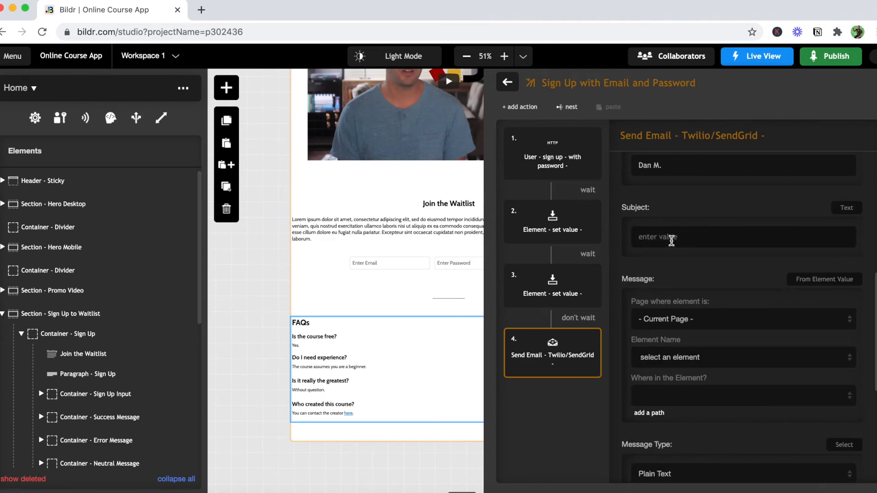
pyautogui.write('GOAT Course')
pyautogui.scroll(-1, 717, 272)
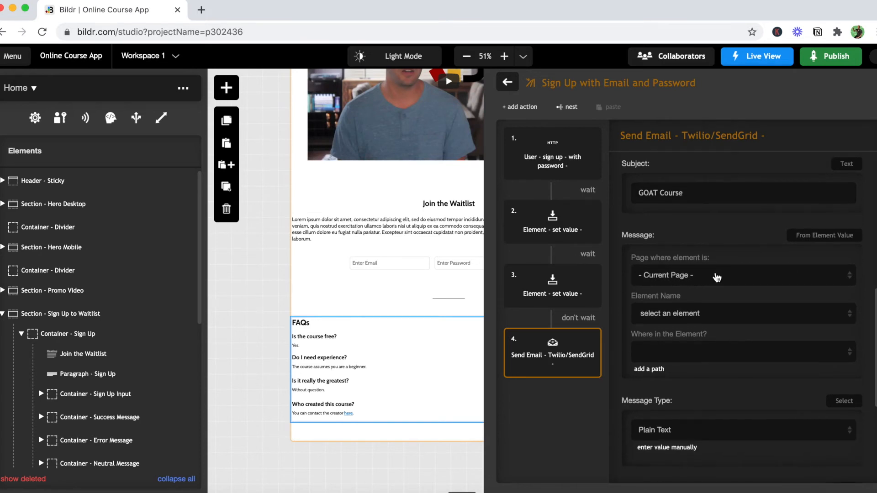
pyautogui.click(825, 238)
pyautogui.scroll(-1, 811, 324)
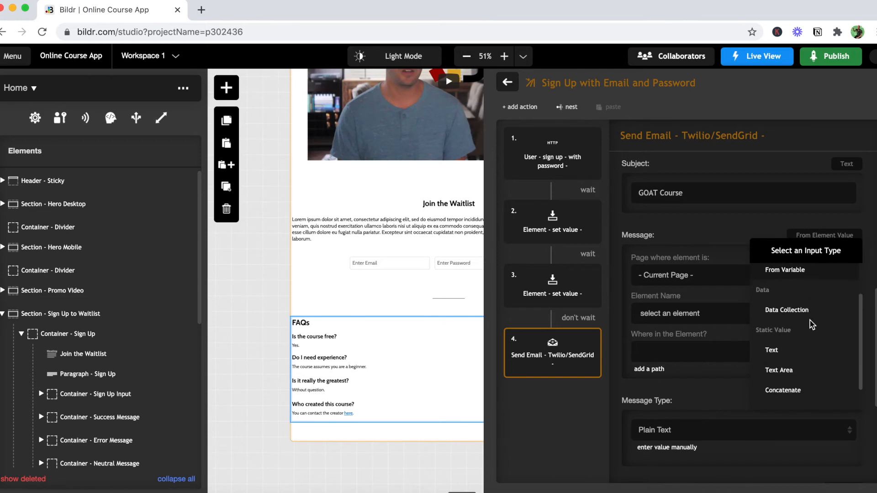
pyautogui.click(777, 350)
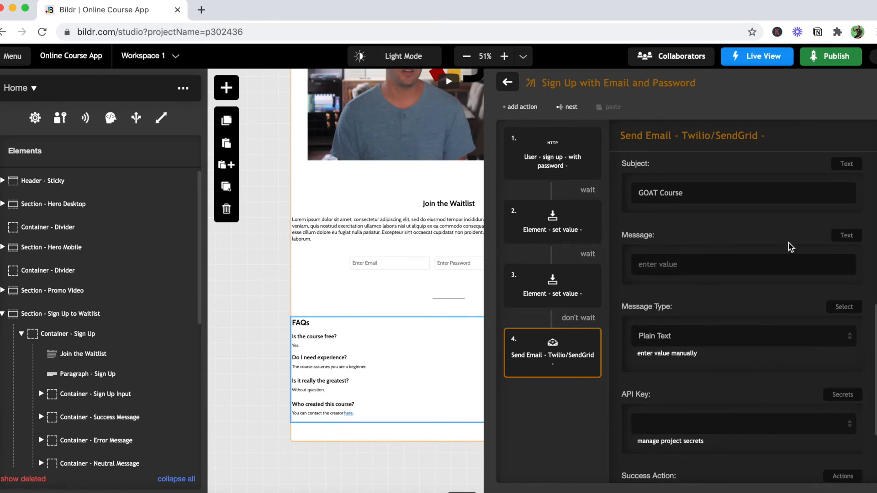
# - Set the Message input type to Text Area and write "Hi! Thanks for signing up! Thanks," on separate lines, signed with the sender's first name
pyautogui.click(849, 239)
pyautogui.scroll(-2, 809, 343)
pyautogui.click(794, 354)
pyautogui.click(652, 270)
pyautogui.write('H')
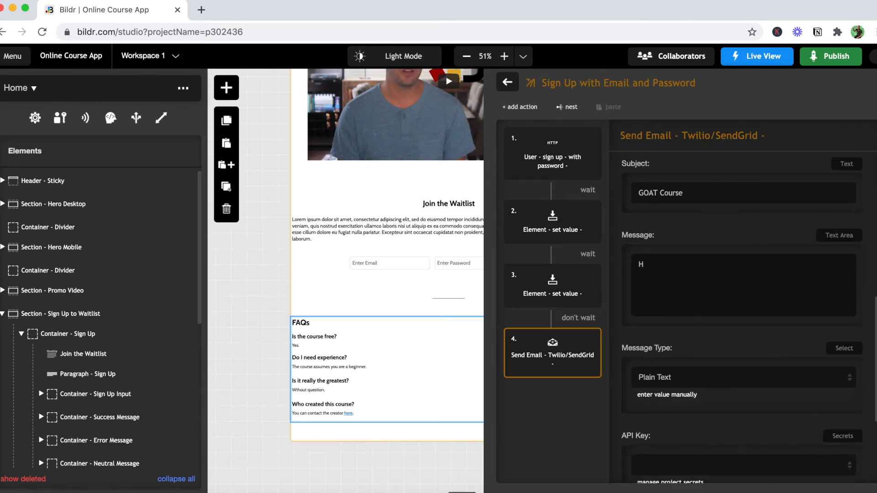
pyautogui.write('i!')
pyautogui.press('Return')
pyautogui.write('Thanks fo')
pyautogui.write('r signing up')
pyautogui.write('!')
pyautogui.write('Thanks,')
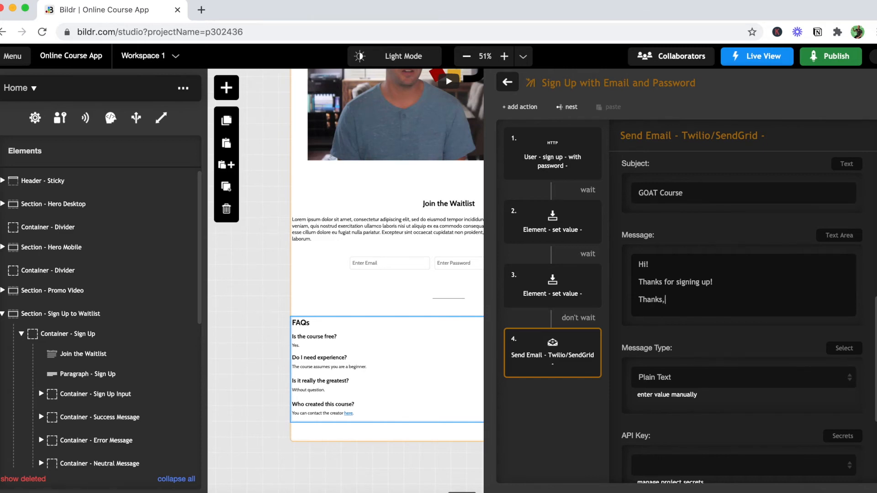
pyautogui.press('Return')
pyautogui.write('Dan')
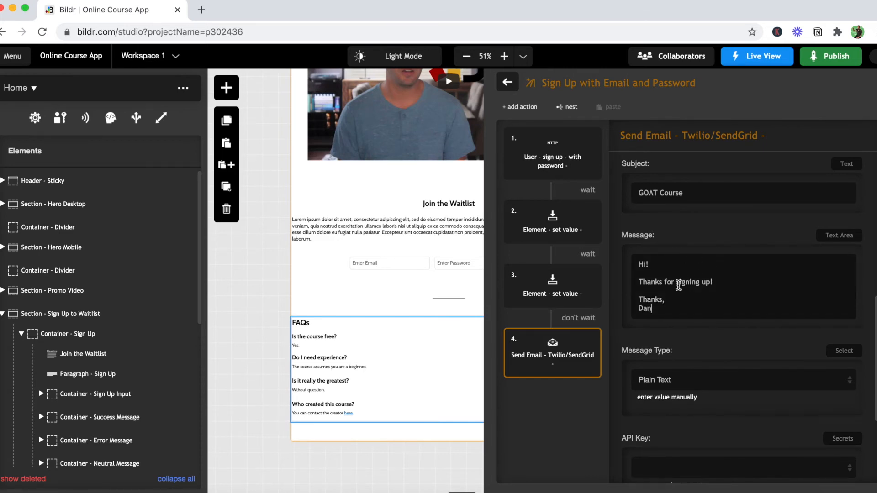
# - Review the Send Email action's sender, subject and message fields and its API Key, Success Action and Error Action settings
pyautogui.scroll(1, 721, 240)
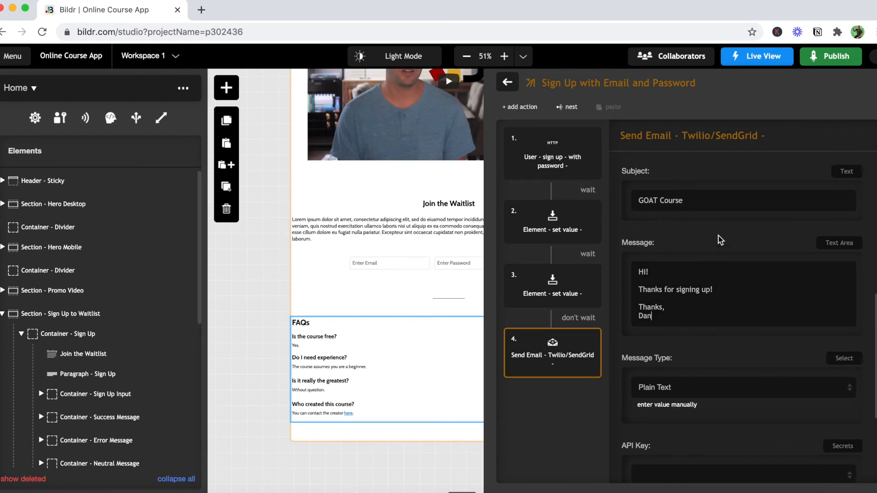
pyautogui.scroll(10, 720, 240)
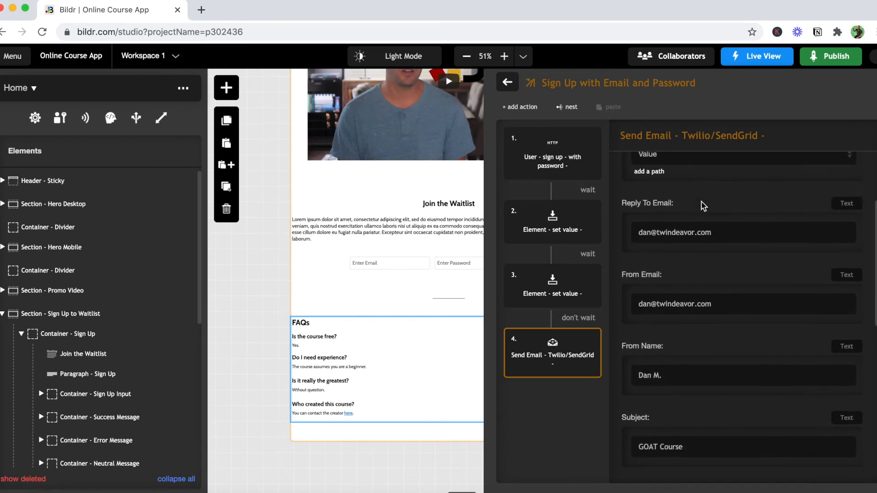
pyautogui.scroll(-5, 703, 206)
pyautogui.scroll(-10, 721, 337)
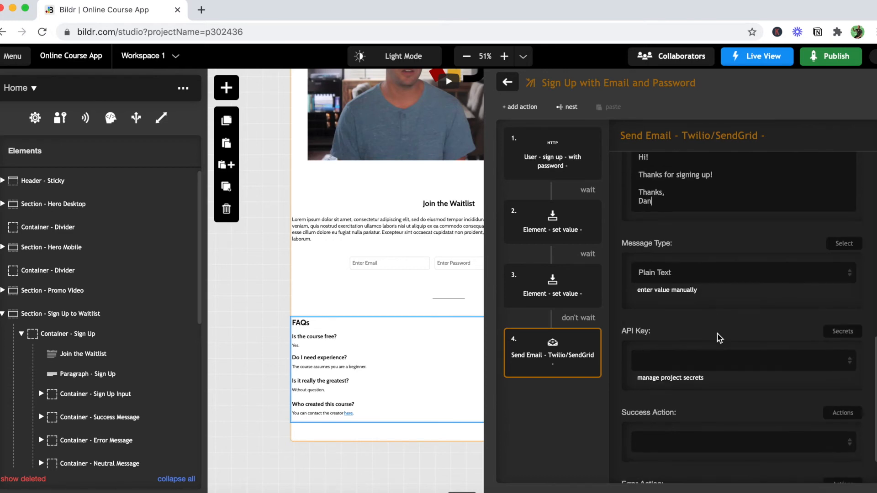
pyautogui.scroll(-4, 719, 338)
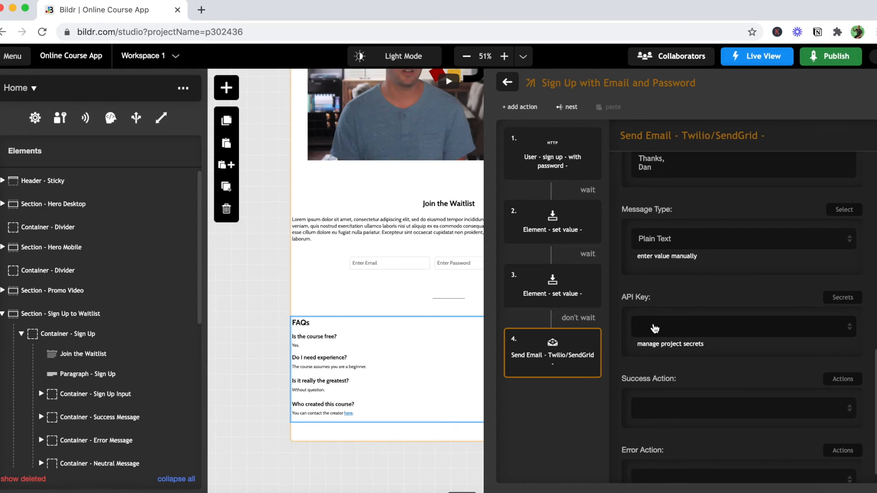
# - Check the SendGrid secret's name and deployment values in the project settings and return to the Send Email action
pyautogui.scroll(-1, 654, 328)
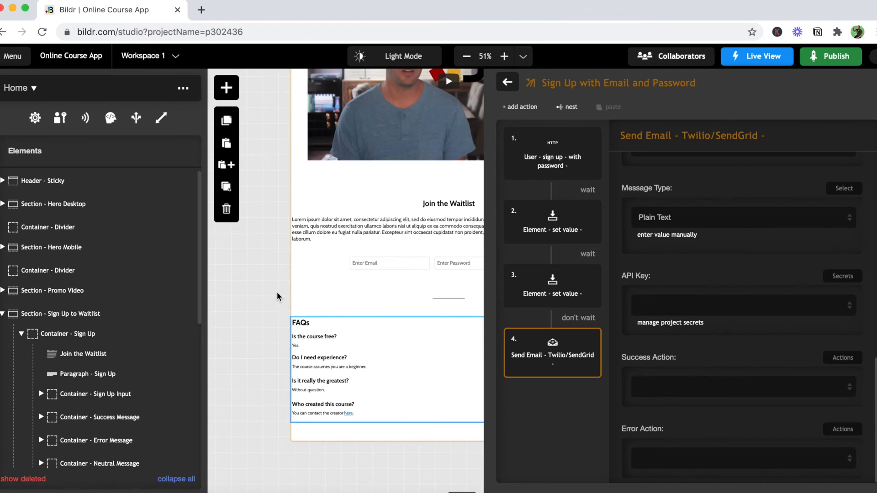
pyautogui.click(19, 57)
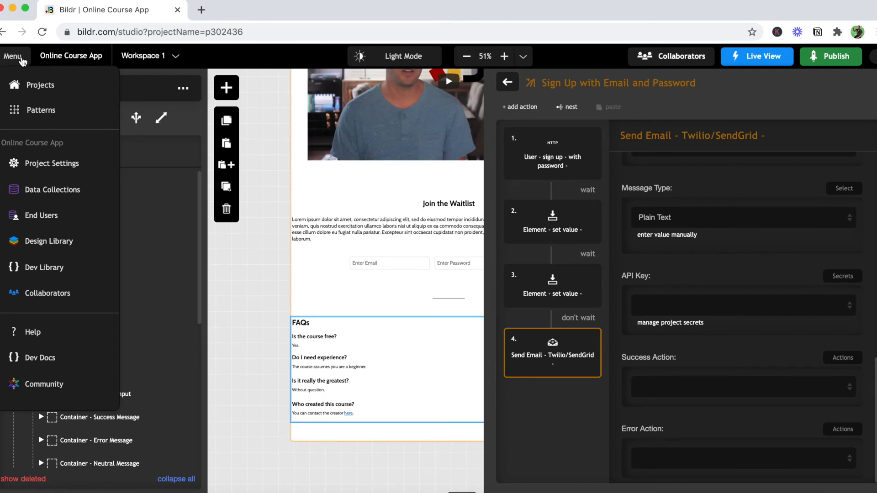
pyautogui.click(37, 164)
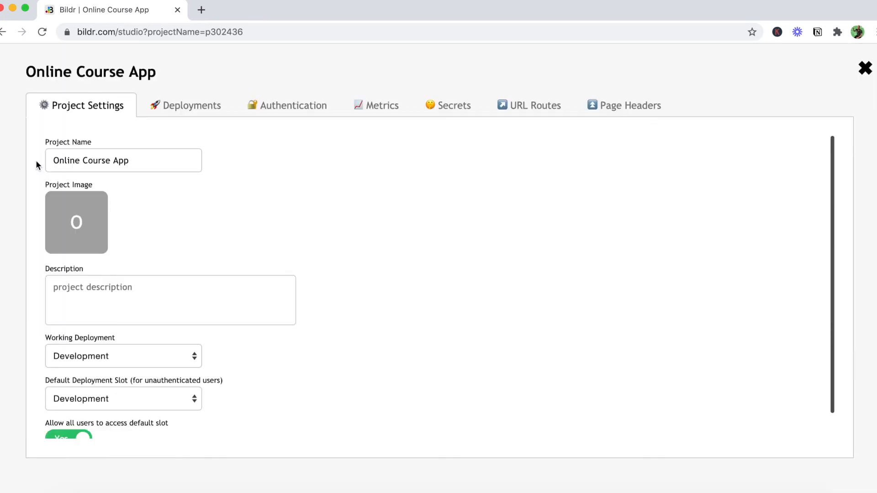
pyautogui.click(442, 114)
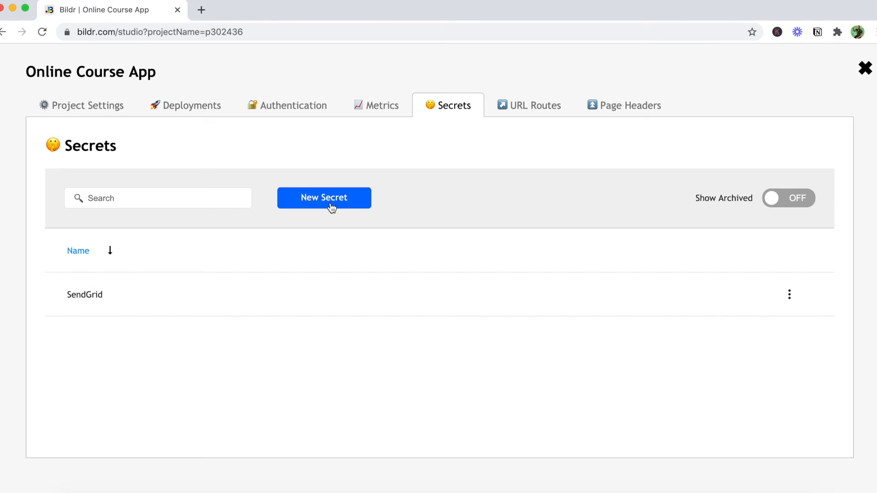
pyautogui.click(130, 300)
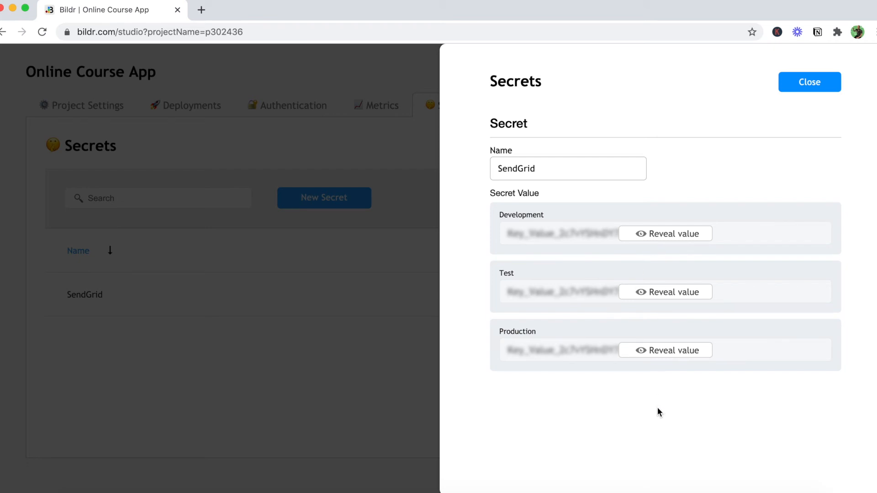
pyautogui.click(823, 86)
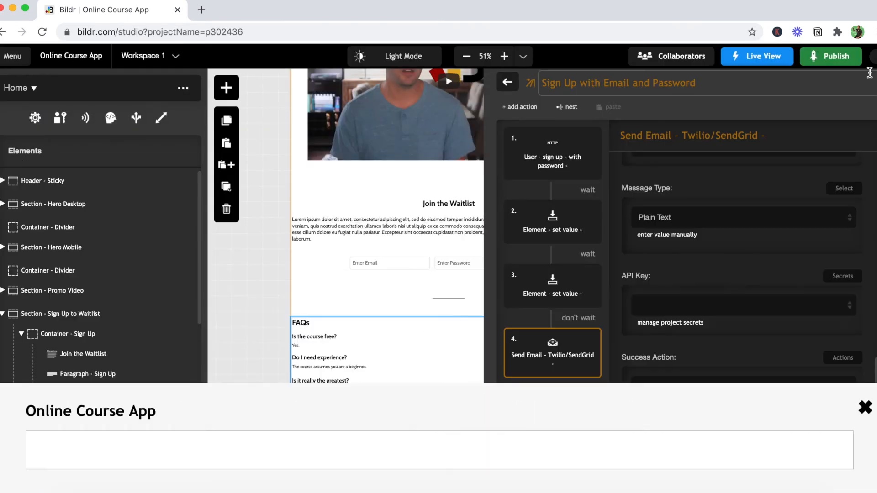
pyautogui.click(866, 69)
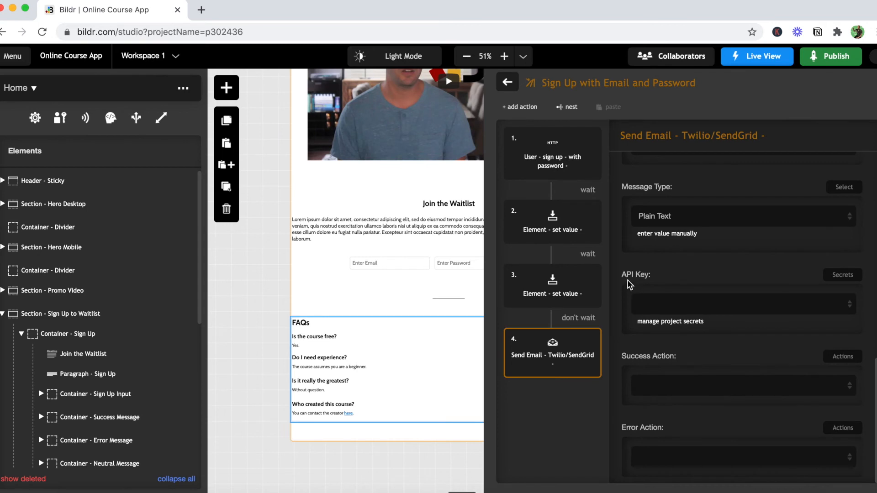
# - Choose the SendGrid secret as the Send Email action's API Key
pyautogui.click(662, 311)
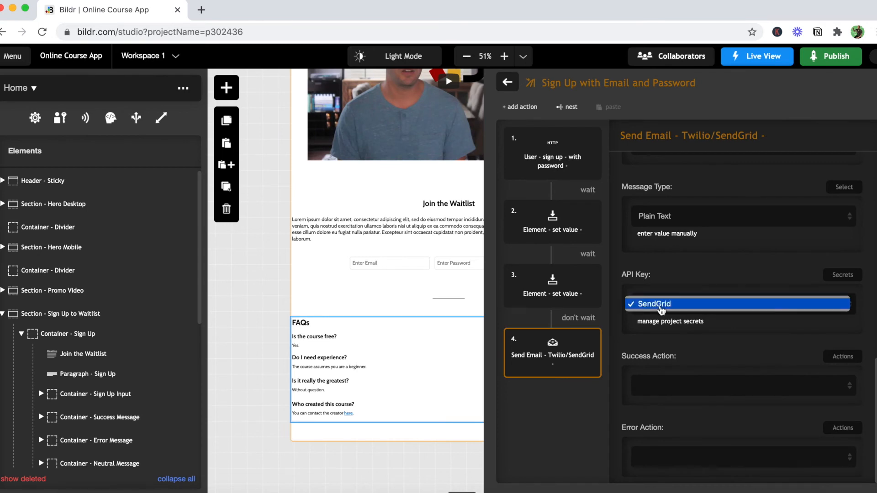
pyautogui.click(661, 305)
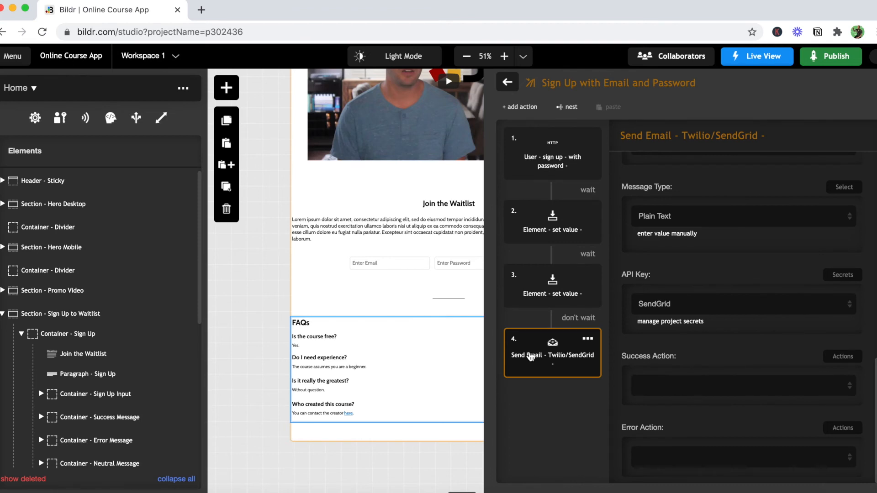
# - Move the Send Email action directly after the user sign-up action and set the sign-up action to wait
pyautogui.moveTo(530, 357); pyautogui.dragTo(553, 175)
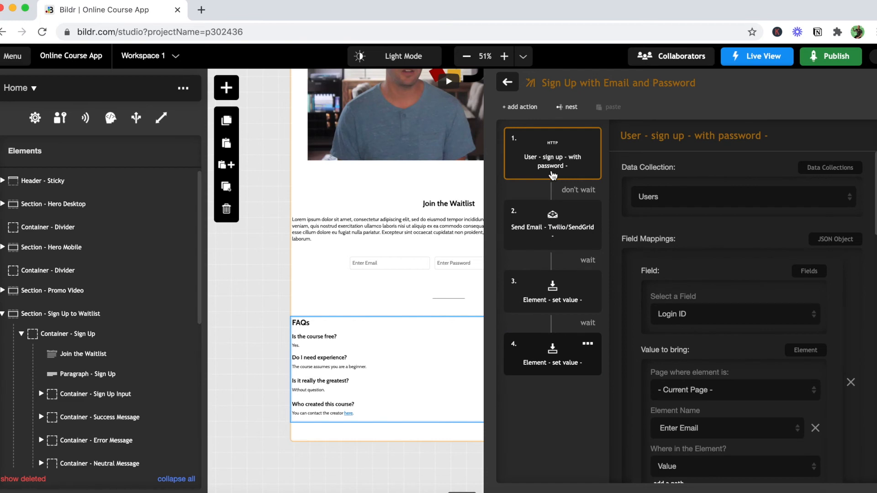
pyautogui.click(584, 195)
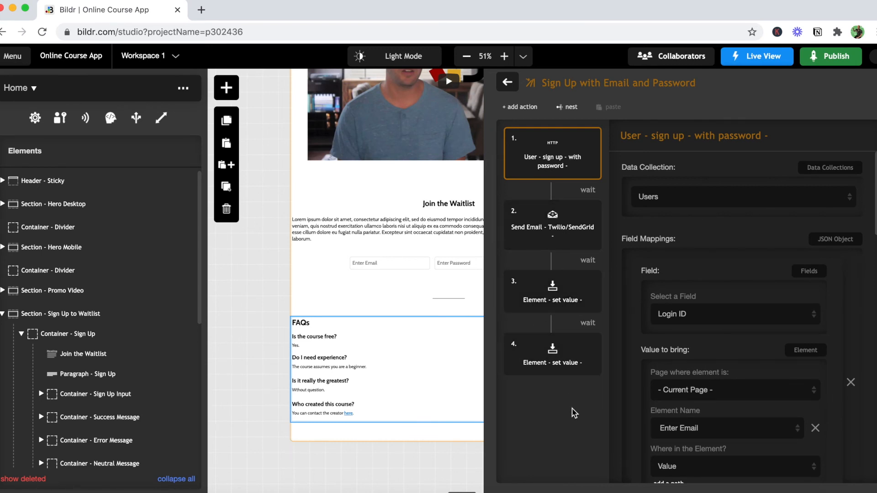
pyautogui.scroll(-5, 575, 414)
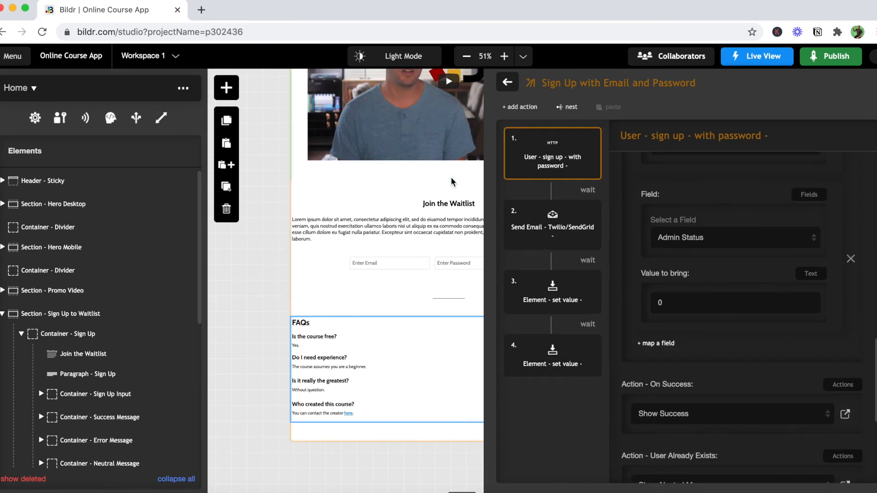
# - Assign the Sign Up with Email and Password action group to the Sign Up button's click event
pyautogui.click(508, 82)
pyautogui.click(534, 263)
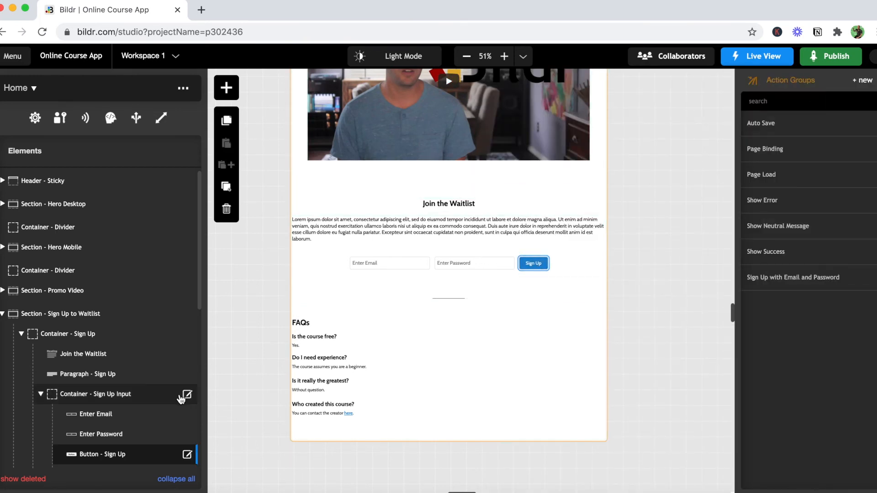
pyautogui.click(187, 455)
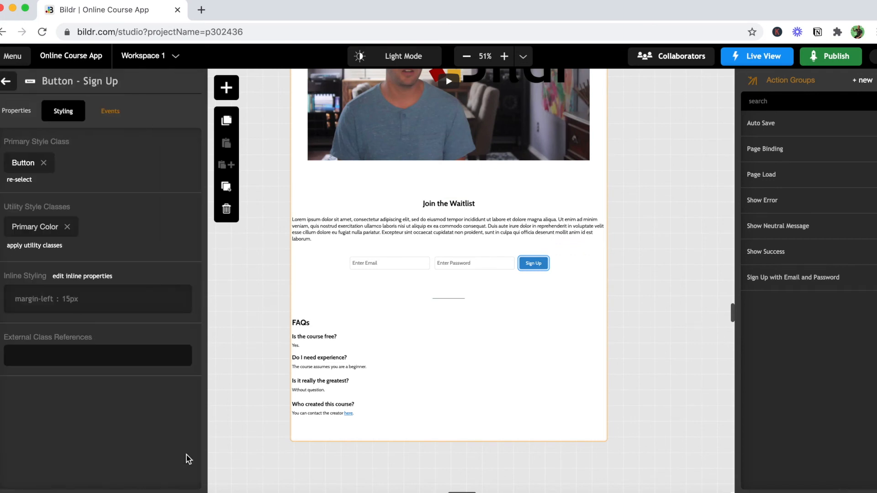
pyautogui.click(108, 113)
pyautogui.click(97, 178)
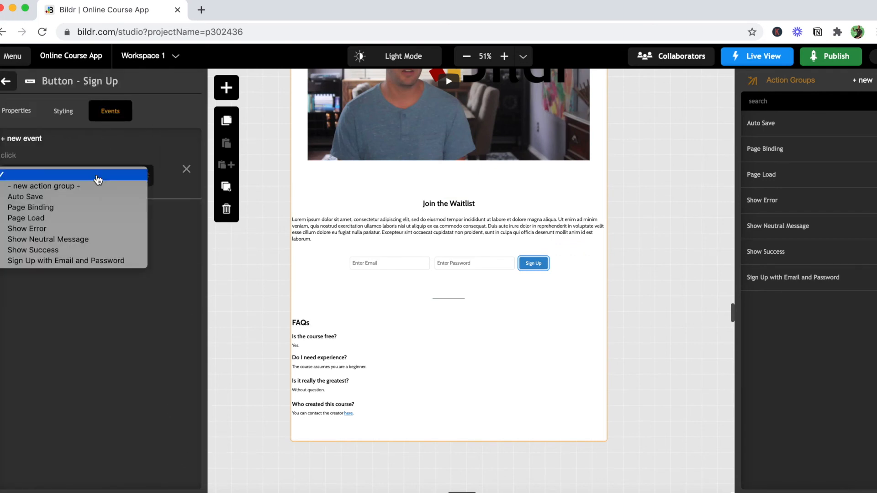
pyautogui.click(98, 260)
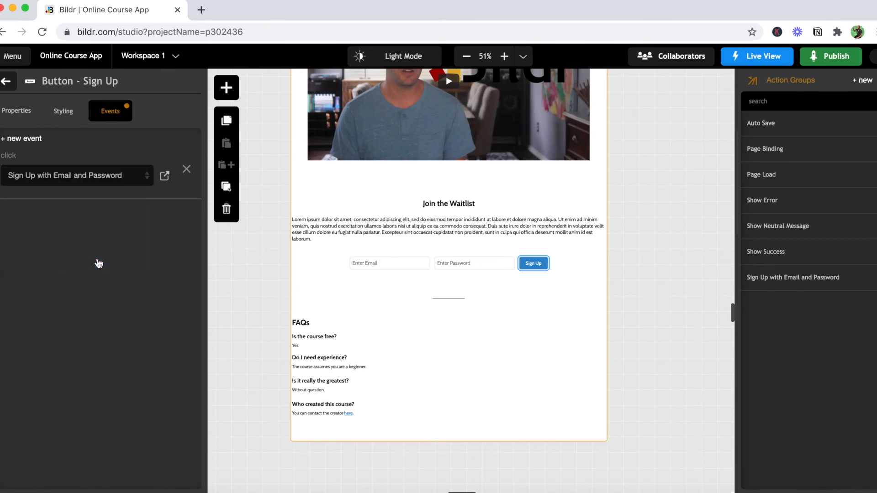
# - Open the live view of the "/" route at its Join the Waitlist section
pyautogui.moveTo(763, 57)
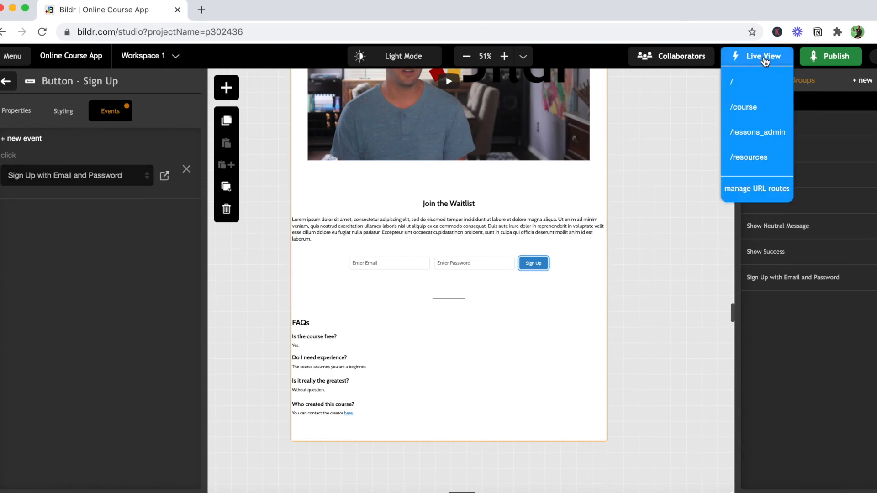
pyautogui.click(756, 80)
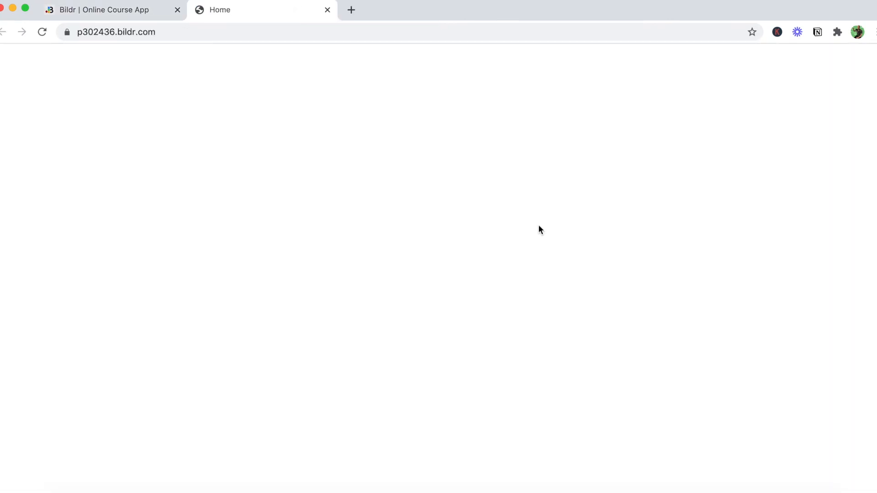
pyautogui.scroll(-15, 539, 229)
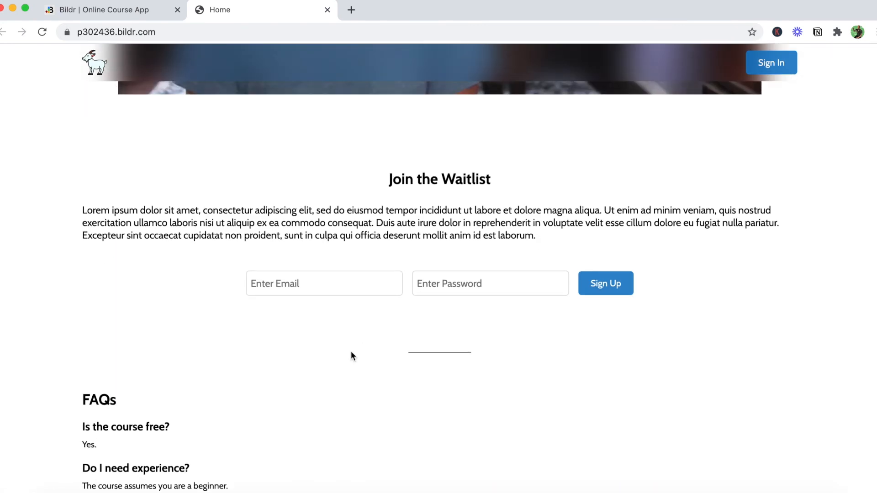
# - Enter the test user's email address in the waitlist form's email field
pyautogui.click(304, 289)
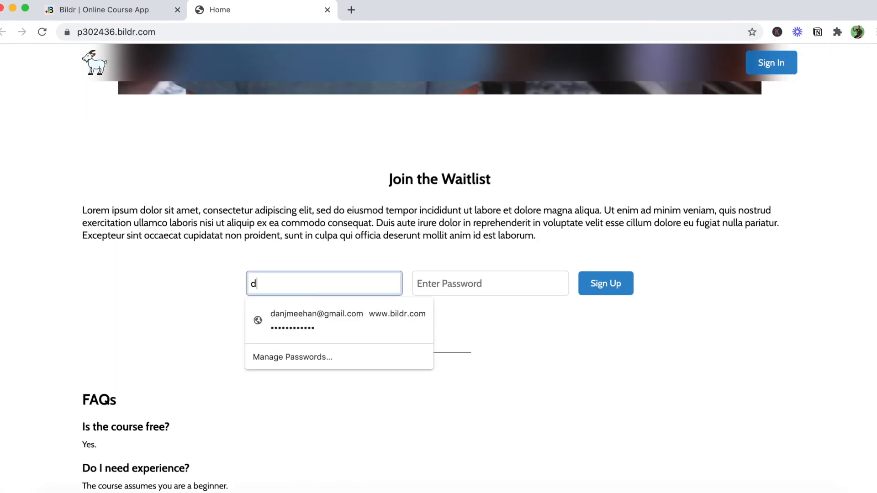
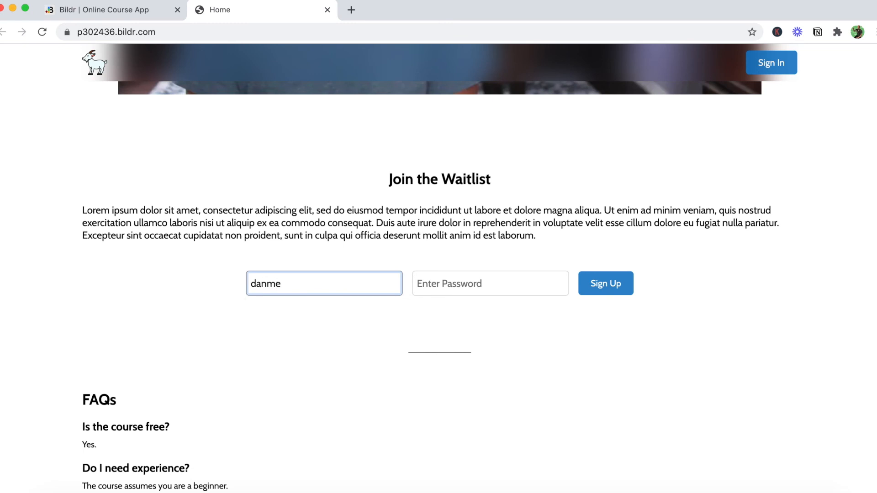
# - Enter the test account's password and submit the waitlist sign-up
pyautogui.press('Tab')
pyautogui.write('••')
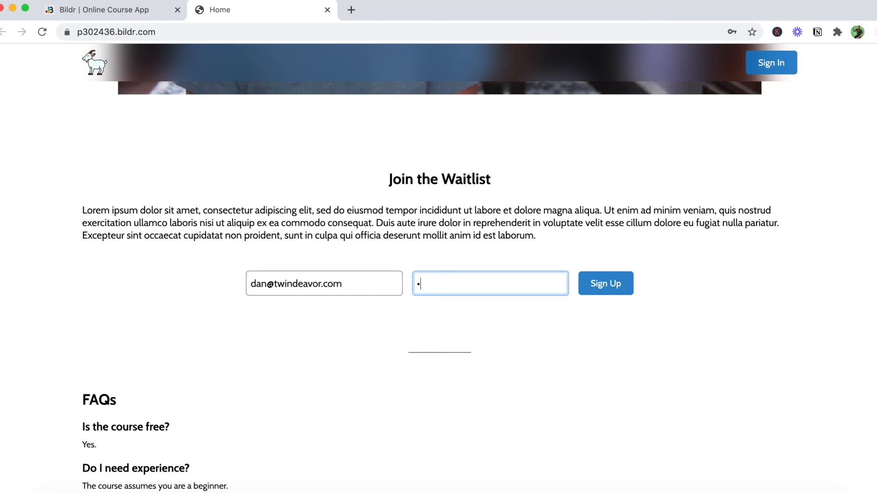
pyautogui.write('•••')
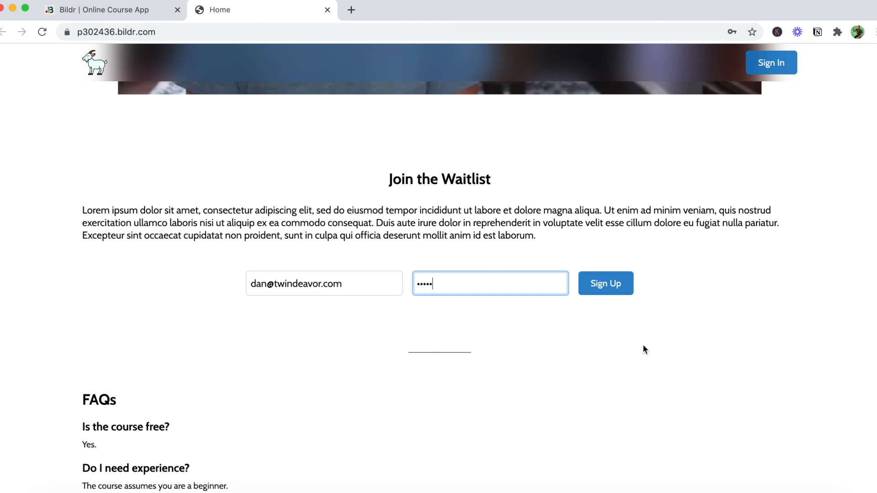
pyautogui.click(613, 292)
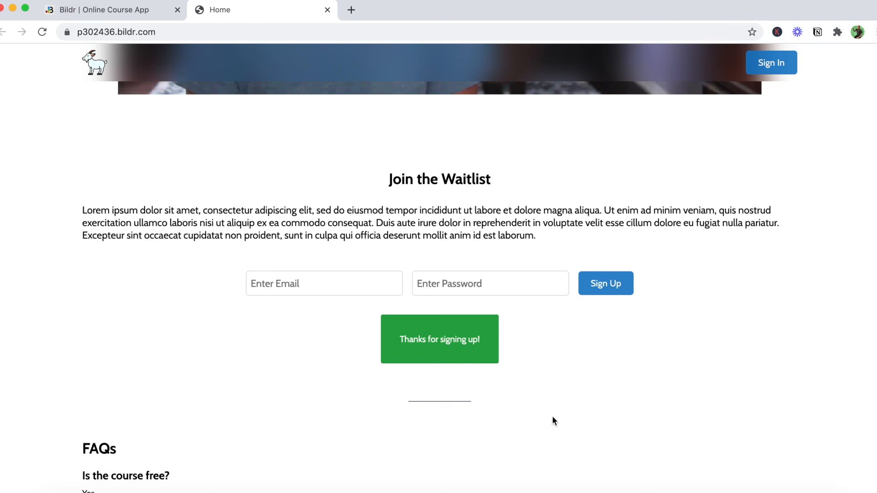
# - Switch back to the Bildr studio and check the Users List of end users for the new sign-up
pyautogui.click(100, 10)
pyautogui.click(17, 63)
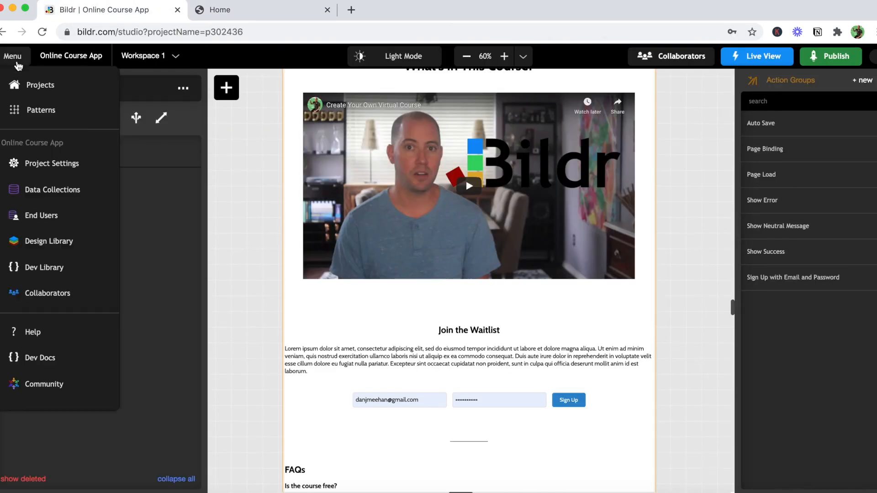
pyautogui.click(42, 220)
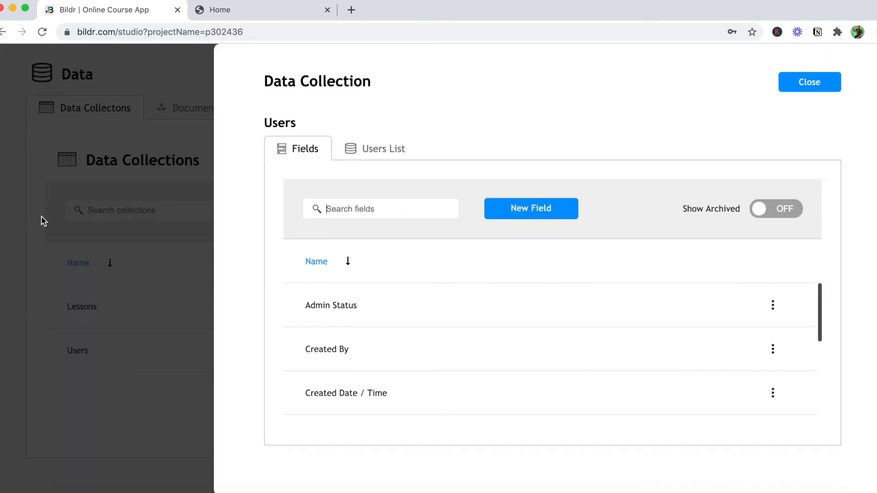
pyautogui.click(397, 164)
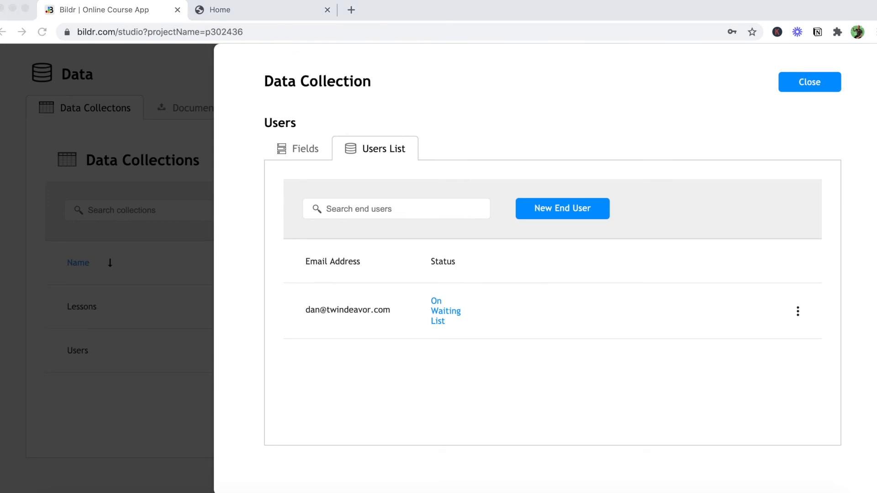
# - Check the received GOAT Course email in Gmail, put that window away and return from the data collections to the page editor
pyautogui.moveTo(725, 49); pyautogui.dragTo(225, 61)
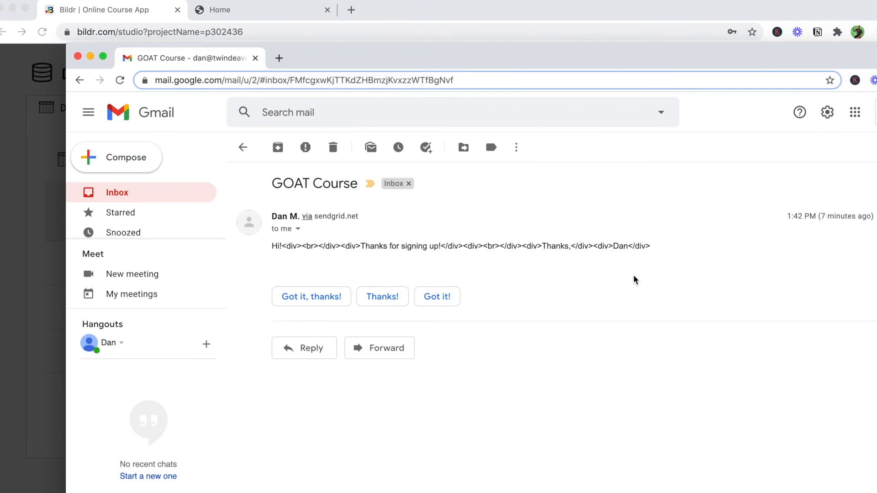
pyautogui.click(90, 56)
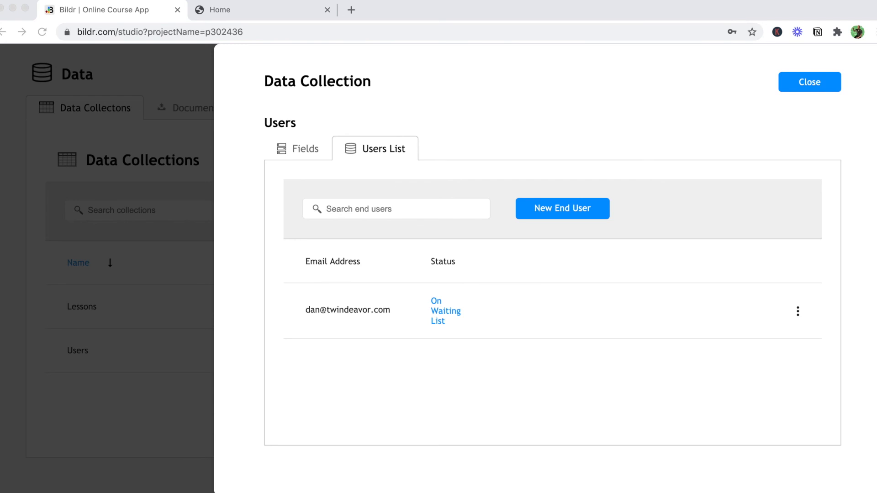
pyautogui.click(810, 83)
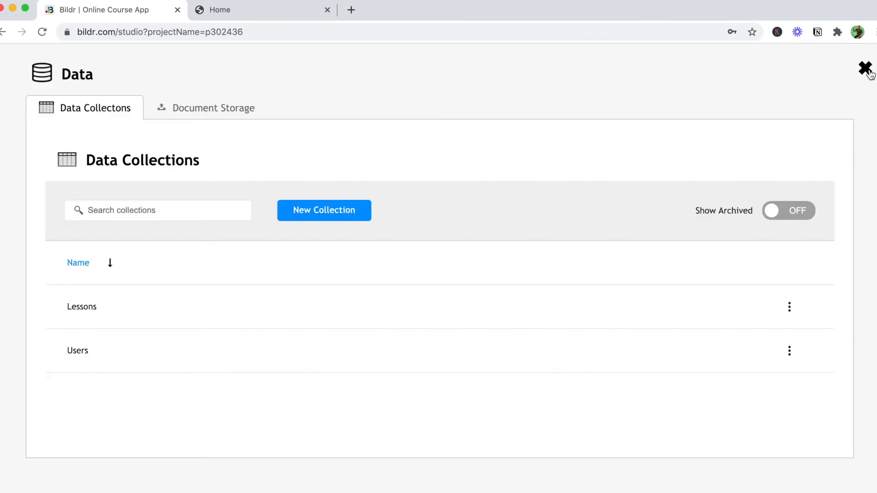
pyautogui.click(867, 72)
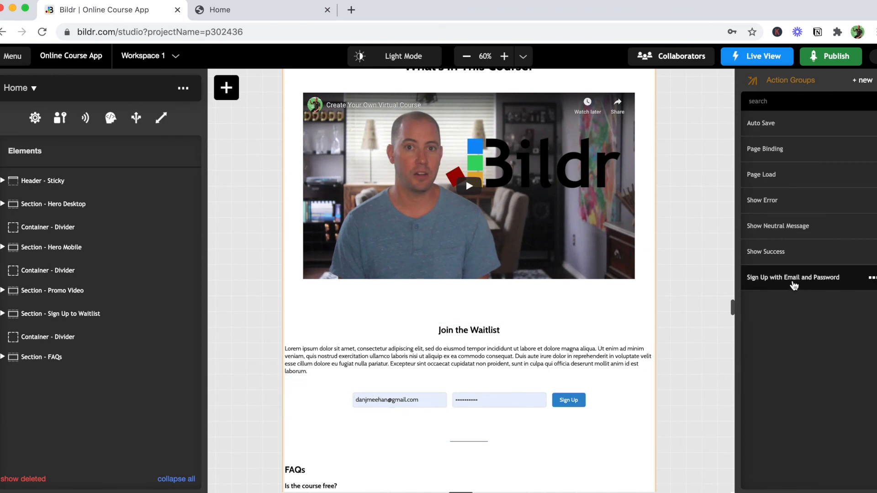
# - In the Sign Up with Email and Password action group, set the Send Email action's message type to HTML
pyautogui.click(794, 280)
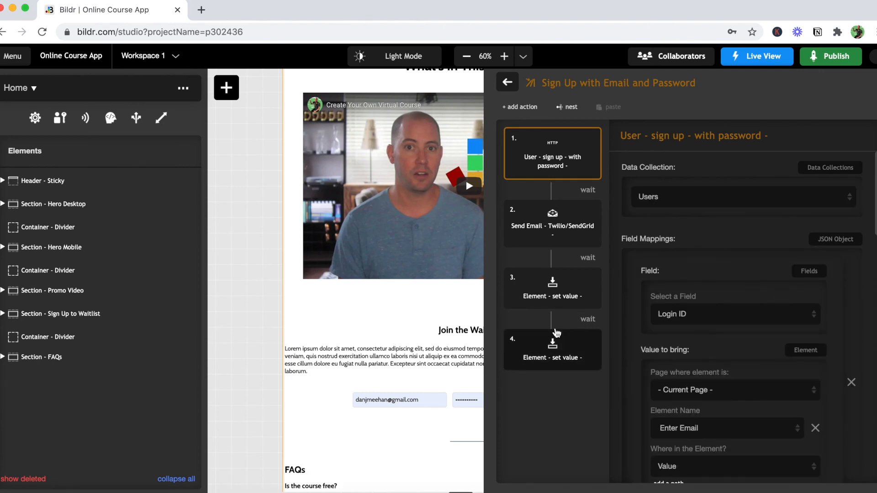
pyautogui.click(563, 236)
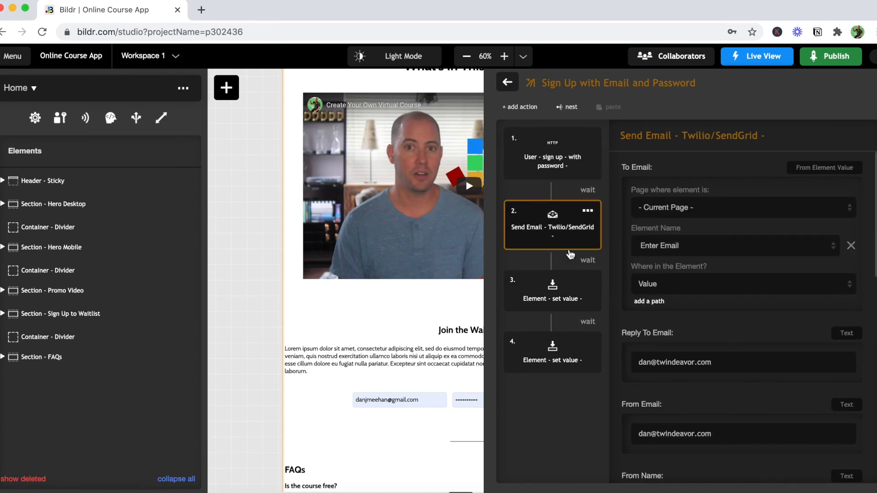
pyautogui.scroll(-10, 690, 329)
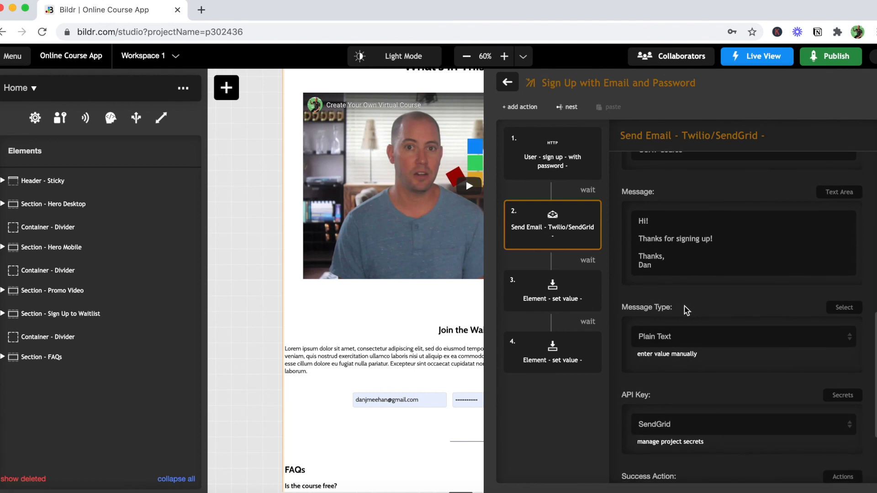
pyautogui.click(683, 343)
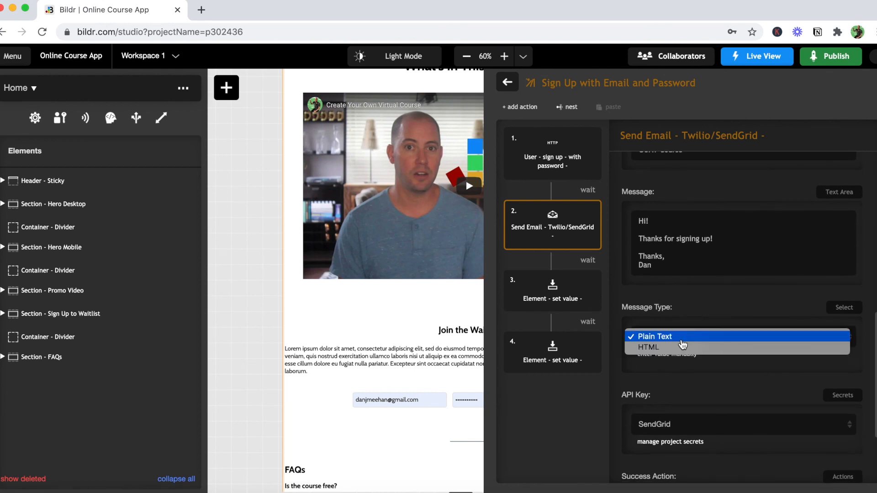
pyautogui.click(684, 347)
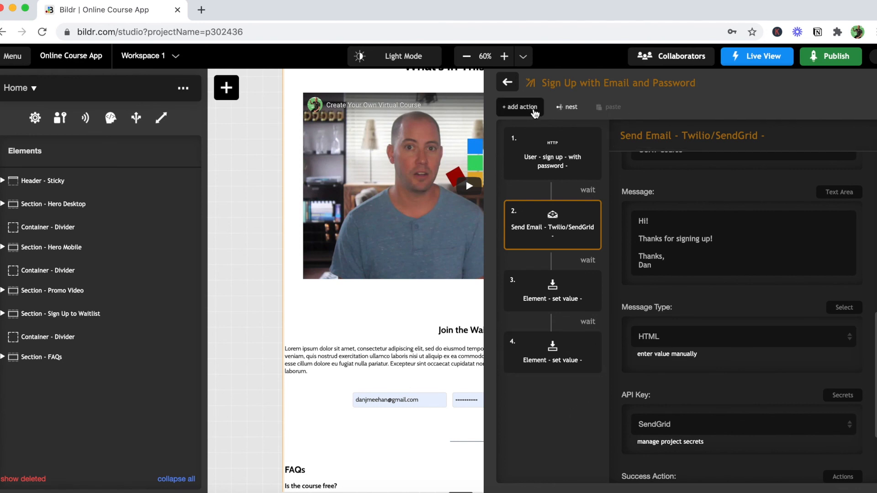
# - Add an Element - Add Style Class action with wait on to the sign-up flow, using the Display - None style class
pyautogui.click(532, 109)
pyautogui.write('add')
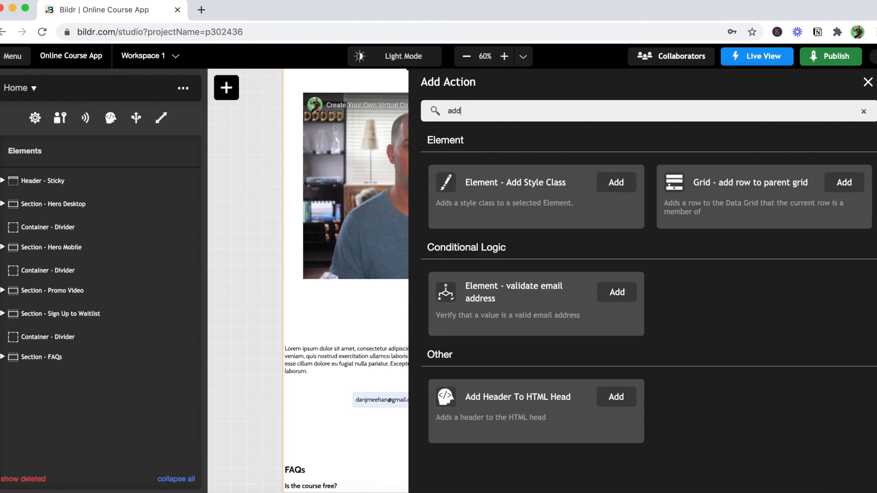
pyautogui.click(613, 182)
pyautogui.click(594, 384)
pyautogui.click(704, 201)
pyautogui.scroll(-4, 723, 357)
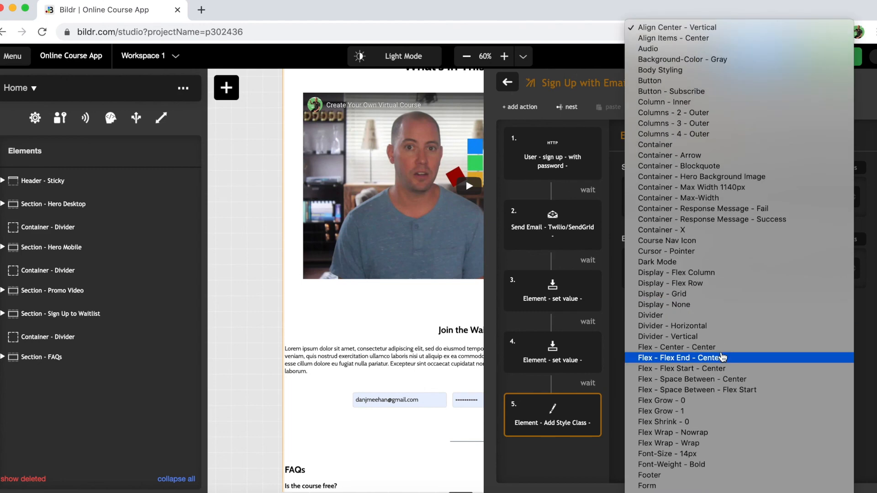
pyautogui.click(699, 305)
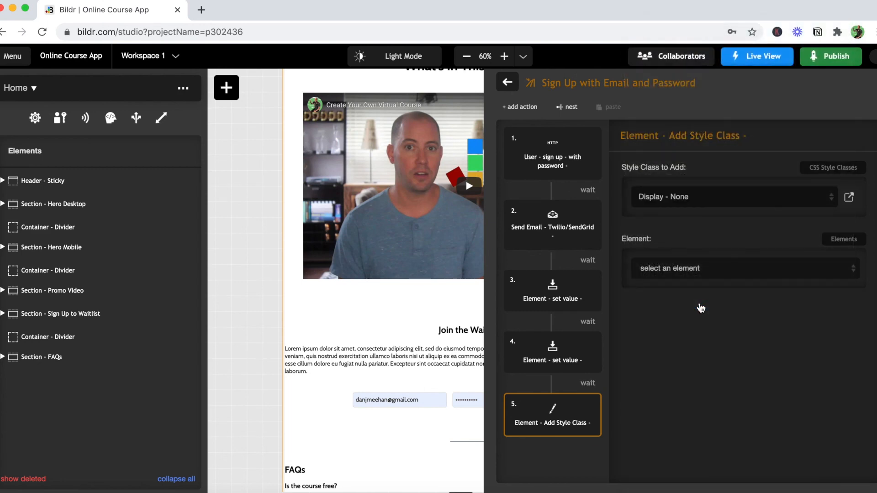
# - Choose Container - Sign Up Input as the element that receives the Display - None class
pyautogui.click(722, 274)
pyautogui.scroll(-10, 695, 371)
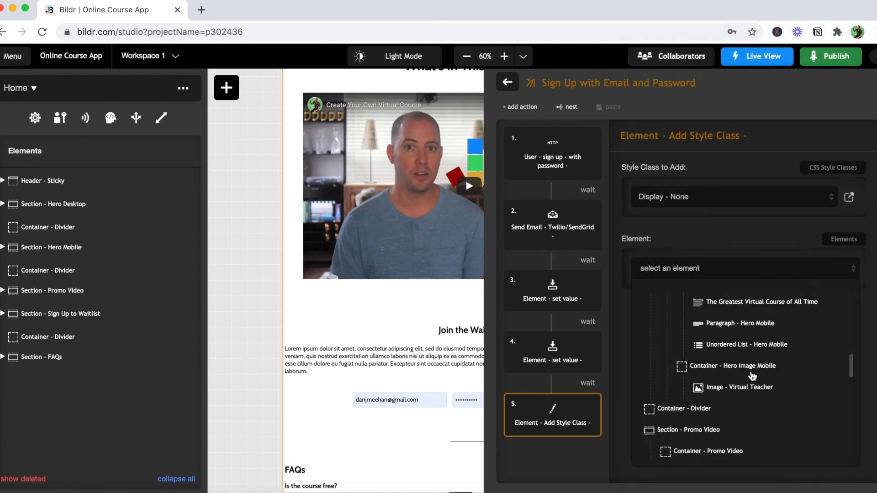
pyautogui.scroll(4, 752, 376)
pyautogui.scroll(-6, 751, 375)
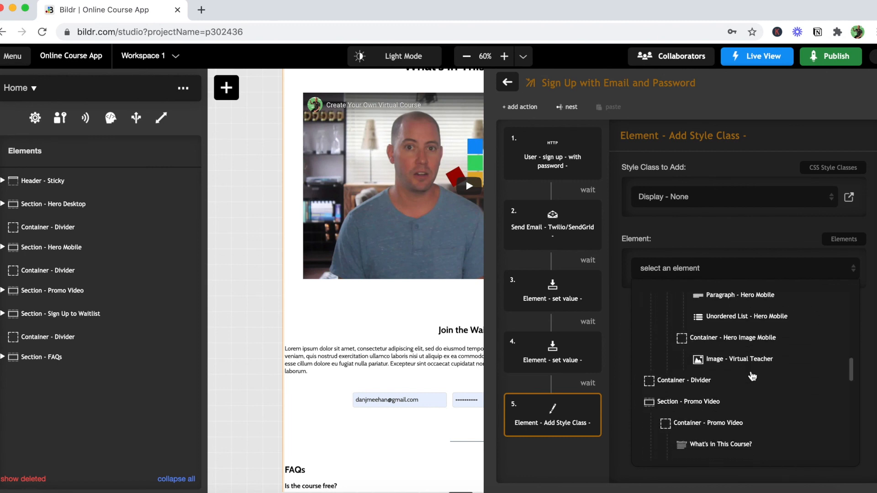
pyautogui.scroll(-5, 751, 377)
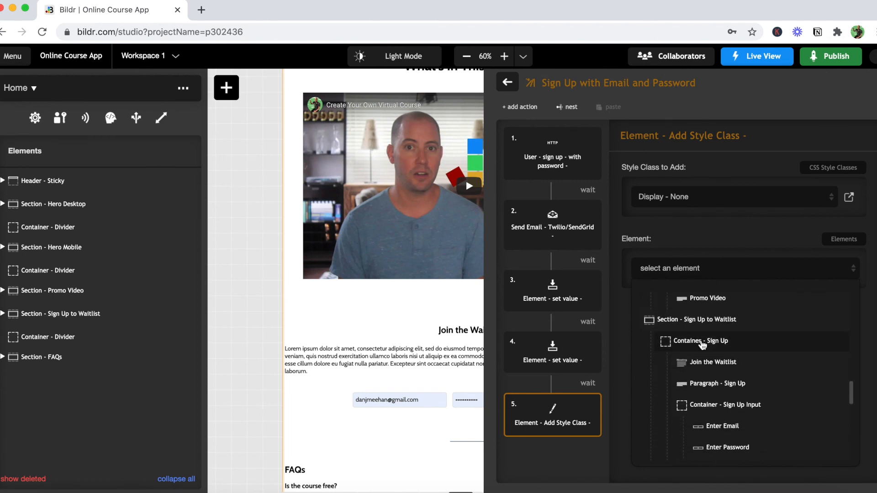
pyautogui.scroll(-2, 753, 383)
pyautogui.click(733, 372)
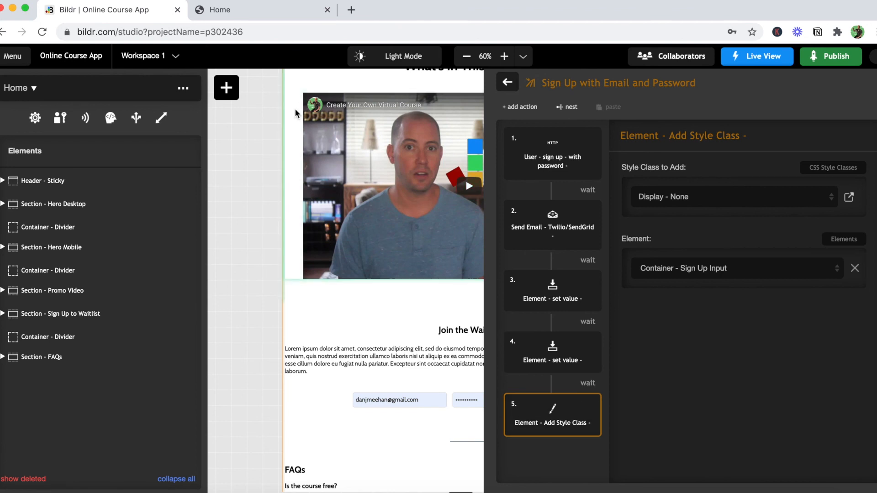
# - Check the waitlist section on the published Home page and bring the Gmail inbox window into view
pyautogui.click(229, 9)
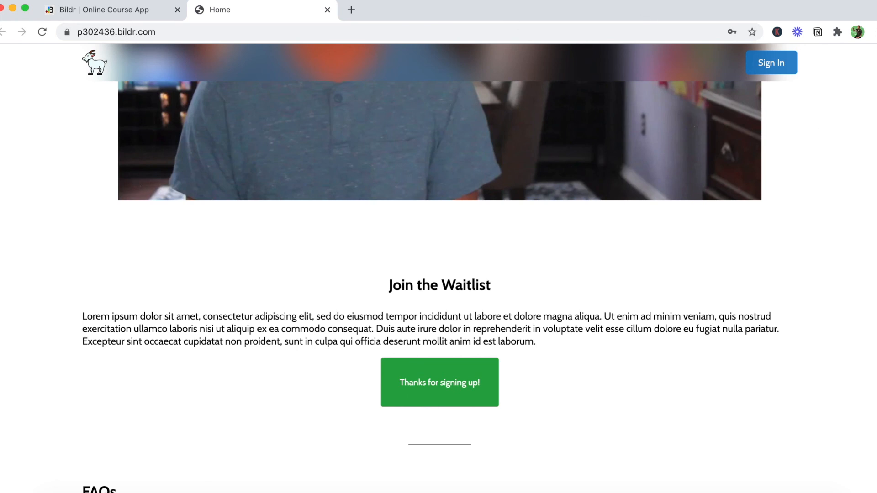
pyautogui.moveTo(644, 178); pyautogui.dragTo(158, 40)
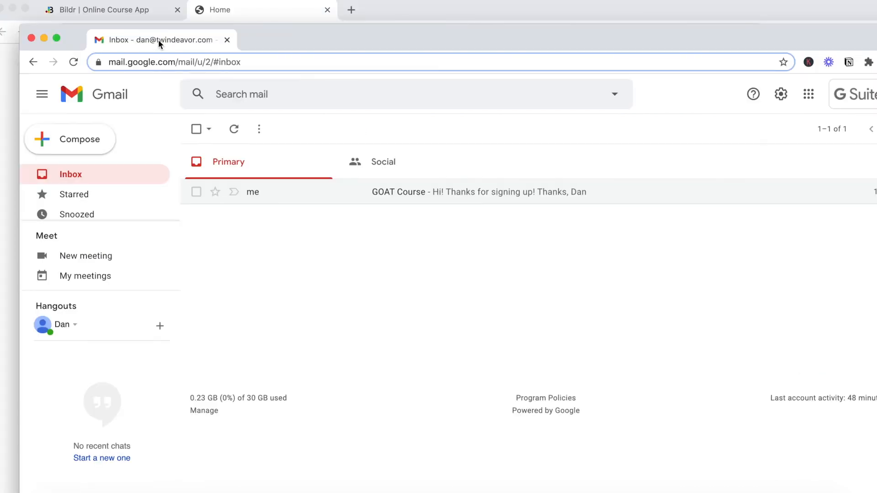